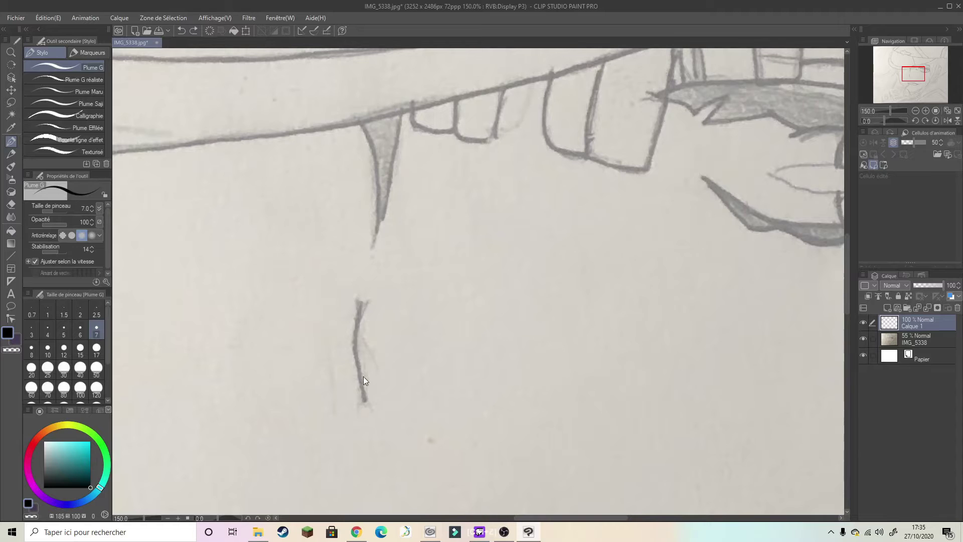
- Ink the left edge of the fang with the G-pen
scroll(381, 236, "up", 3)
mouse_move(371, 234)
left_mouse_down()
mouse_move(384, 343)
mouse_move(331, 211)
left_mouse_up()
scroll(404, 237, "down", 3)
scroll(453, 370, "up", 2)
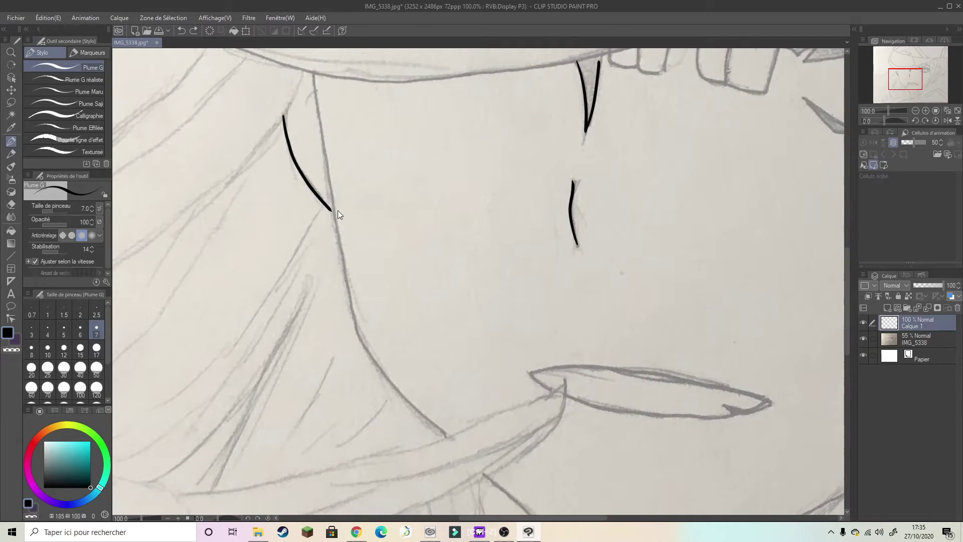
- Frame the jawline sketch and ink the diagonal jaw line below the fang
left_click_drag(440, 433, 207, 358)
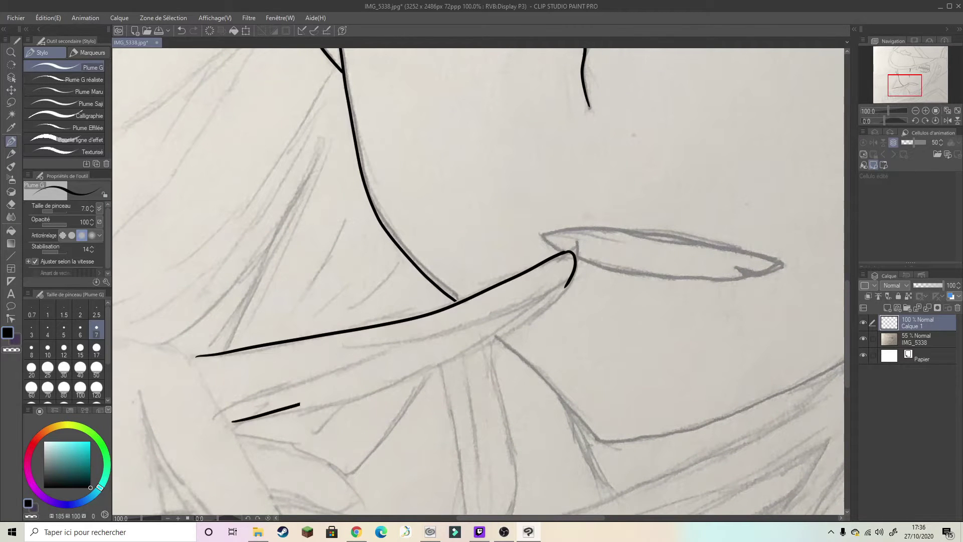
scroll(567, 283, "up", 4)
scroll(602, 236, "down", 3)
scroll(574, 290, "down", 3)
scroll(490, 279, "up", 4)
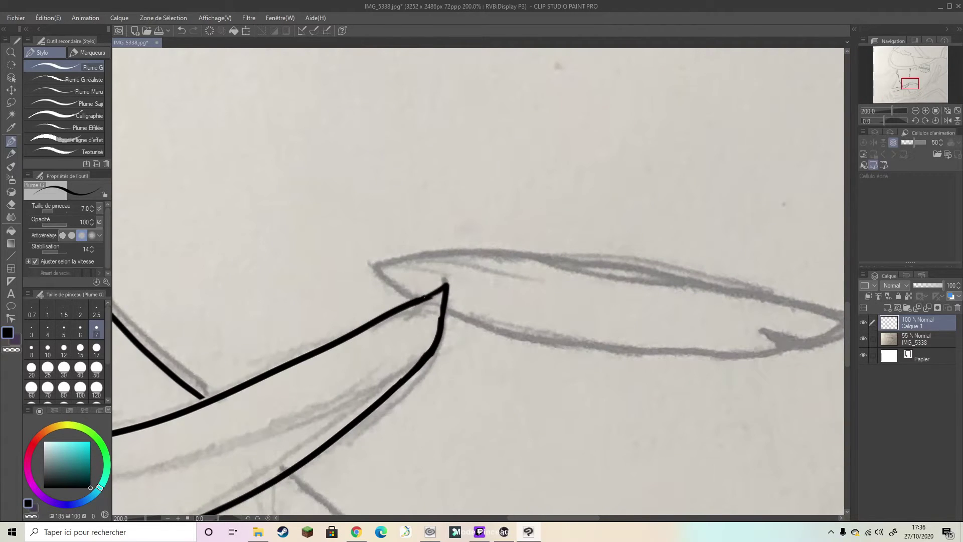
scroll(424, 297, "down", 4)
scroll(451, 351, "up", 2)
left_click_drag(258, 203, 332, 279)
scroll(603, 365, "down", 2)
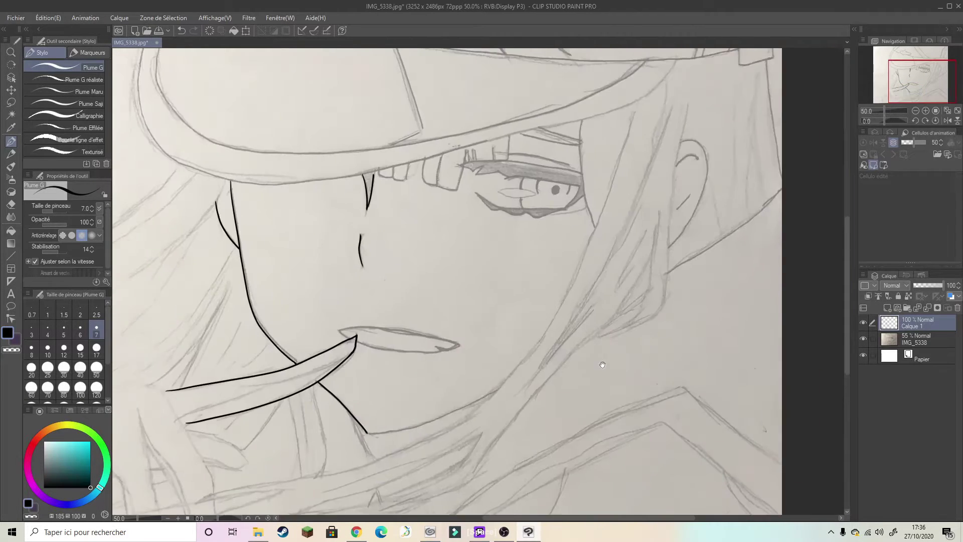
scroll(381, 456, "up", 3)
- With the canvas flipped upside down, ink the stroke joining the jaw line, then restore the view
key("ctrl+r")
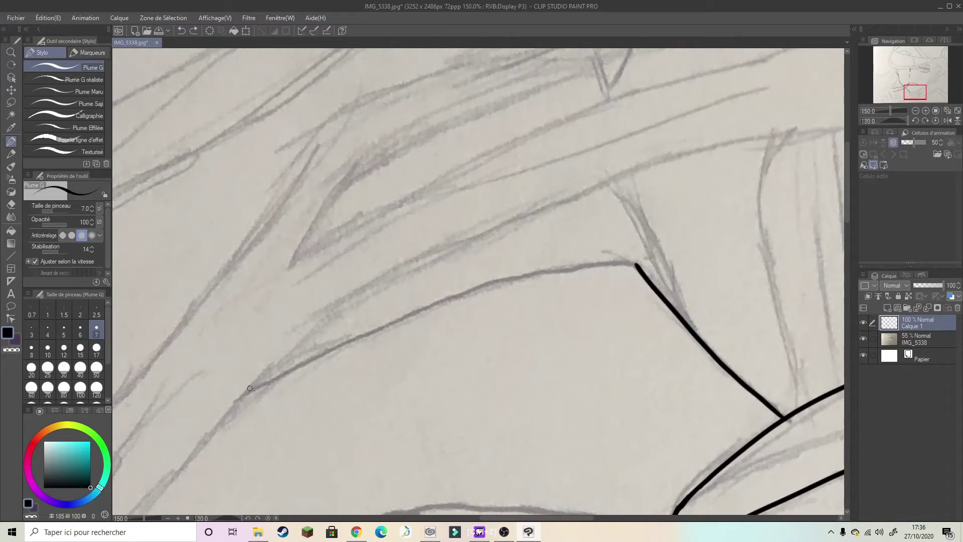
left_click_drag(250, 387, 647, 262)
scroll(652, 266, "up", 2)
scroll(337, 331, "up", 3)
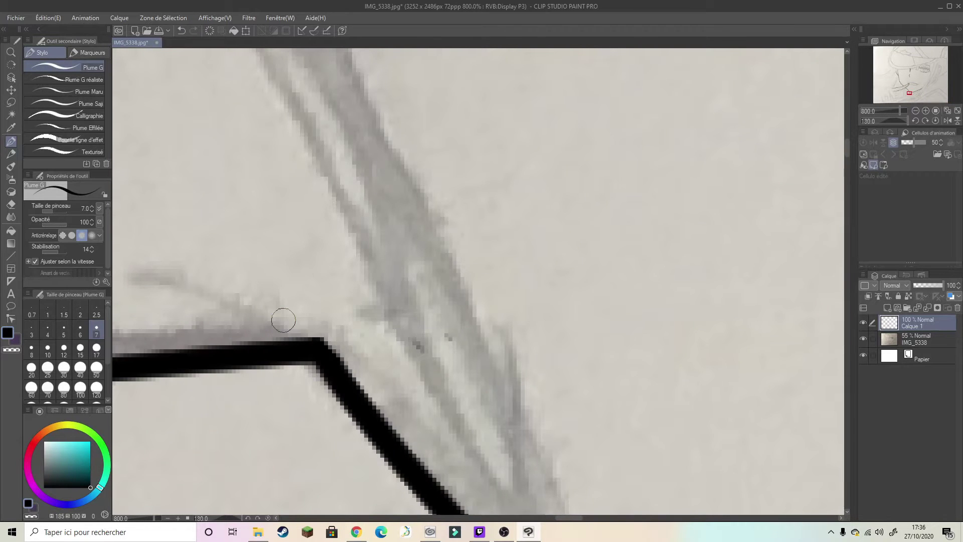
key("ctrl+r")
- Ink a short stroke at the tip of the leaf in the mouth
scroll(477, 281, "down", 5)
scroll(476, 280, "up", 3)
scroll(477, 281, "down", 3)
scroll(351, 326, "up", 2)
scroll(351, 326, "up", 4)
left_click_drag(368, 301, 451, 346)
scroll(451, 346, "down", 5)
- Ink the upper outline of the leaf held in the mouth
left_click_drag(722, 391, 546, 370)
scroll(501, 351, "up", 3)
scroll(502, 351, "down", 3)
left_click_drag(353, 331, 554, 326)
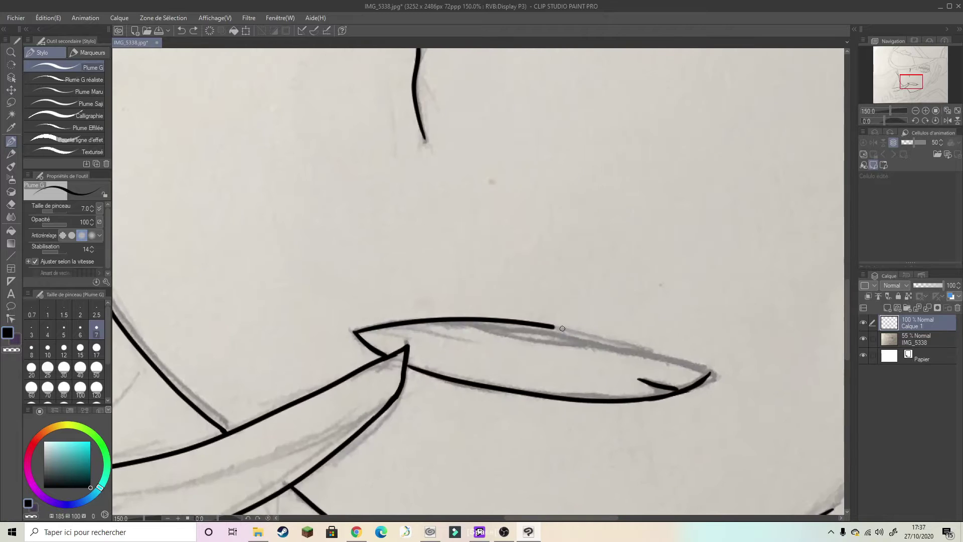
scroll(562, 328, "up", 5)
scroll(589, 364, "down", 2)
scroll(590, 364, "down", 4)
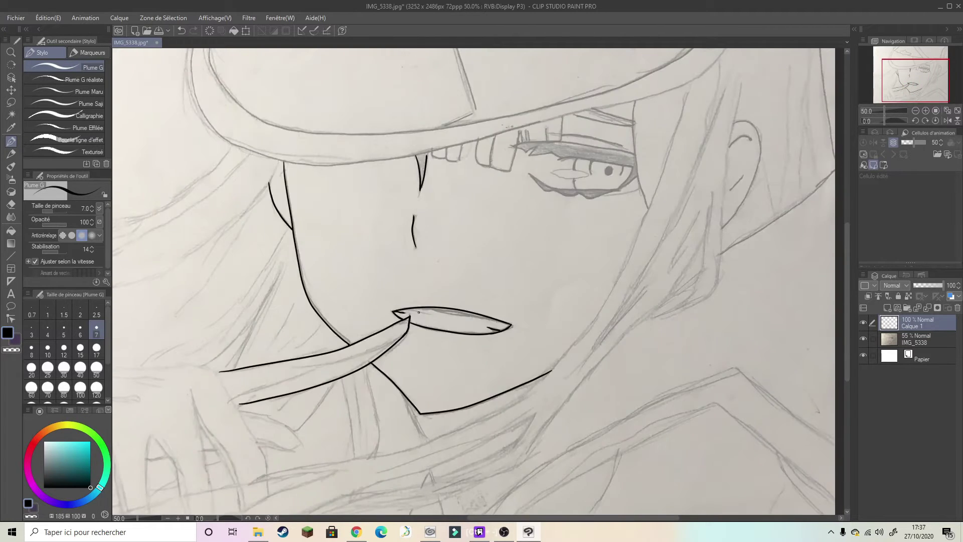
scroll(502, 326, "up", 3)
scroll(634, 372, "down", 3)
scroll(451, 297, "up", 4)
scroll(451, 297, "down", 4)
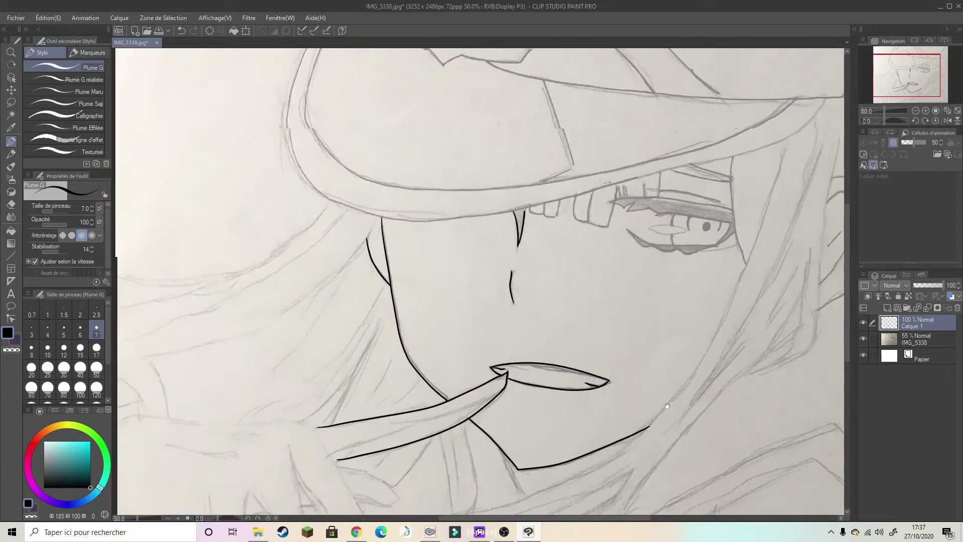
scroll(602, 215, "up", 6)
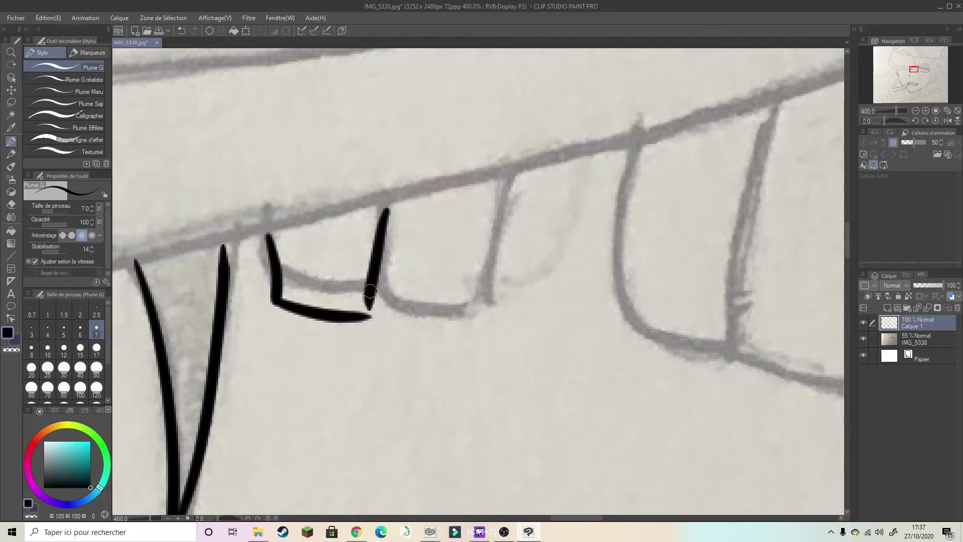
- Ink several fringe strands along the hat brim
left_click_drag(370, 291, 341, 312)
left_click_drag(345, 332, 464, 330)
left_click_drag(479, 200, 452, 332)
scroll(640, 364, "down", 3)
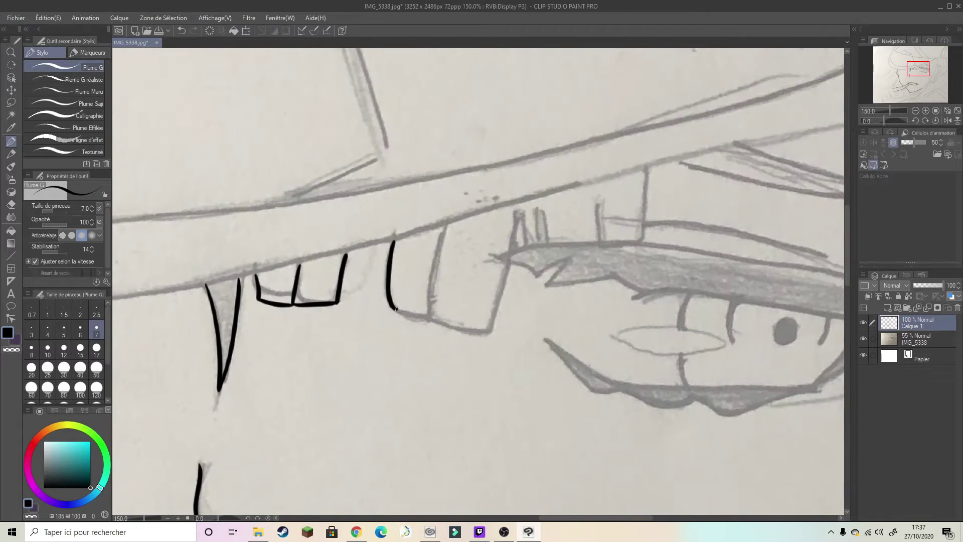
scroll(486, 377, "up", 1)
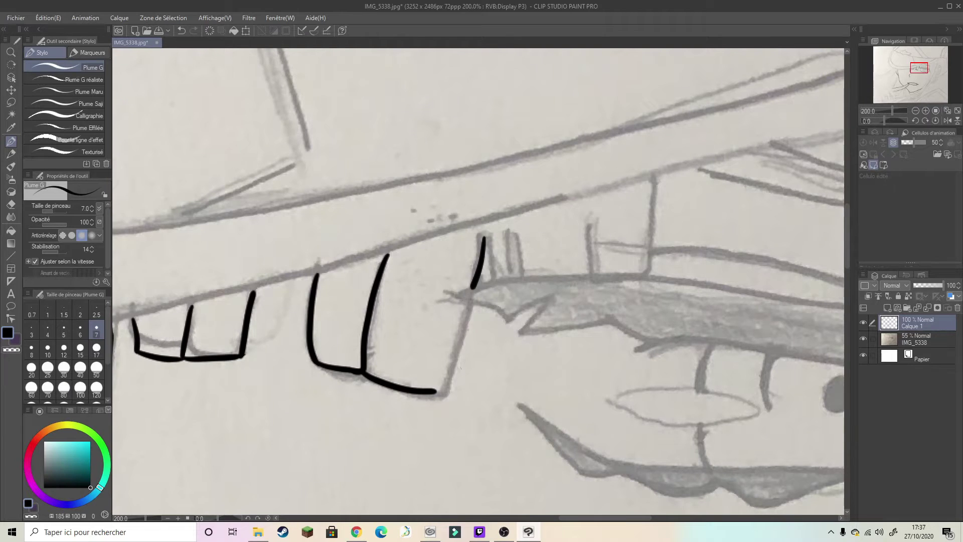
left_click_drag(442, 387, 338, 408)
left_click_drag(483, 246, 485, 292)
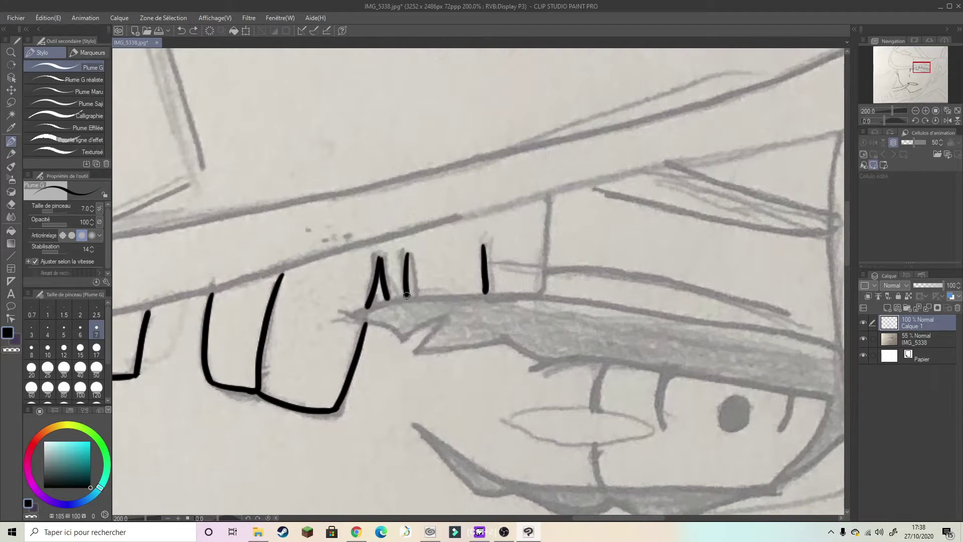
left_click_drag(408, 255, 414, 296)
- Ink the vertical line crossing the eye and its oval highlight
left_click_drag(551, 196, 498, 223)
left_click_drag(500, 311, 395, 151)
mouse_move(325, 182)
left_mouse_down()
mouse_move(302, 224)
mouse_move(410, 224)
left_mouse_up()
left_click_drag(238, 295, 244, 300)
scroll(432, 317, "up", 5)
- Ink the eye-corner curve, redoing it once, and extend the upper eyelid to the corner
mouse_move(432, 318)
left_mouse_down()
mouse_move(556, 321)
mouse_move(454, 321)
left_mouse_up()
scroll(557, 321, "down", 3)
scroll(454, 321, "down", 3)
left_click_drag(543, 337, 494, 401)
key("ctrl+z")
scroll(494, 397, "up", 1)
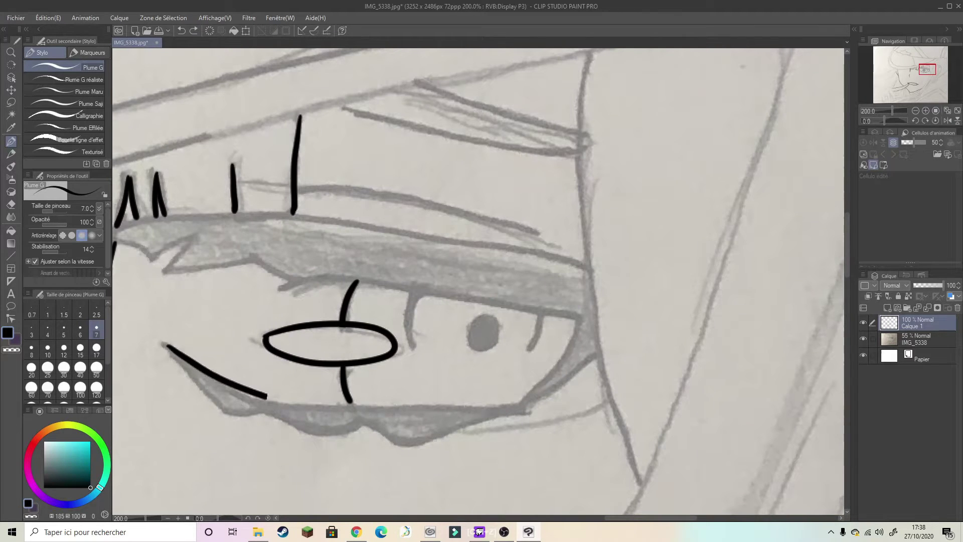
key("ctrl+z")
left_click_drag(580, 322, 527, 396)
mouse_move(401, 289)
left_mouse_down()
mouse_move(579, 322)
mouse_move(580, 269)
mouse_move(490, 208)
left_mouse_up()
- With the view upside down, replace the misplaced eyelid stroke with an angled eye-corner line, then restore the view
scroll(579, 321, "up", 2)
scroll(584, 306, "up", 2)
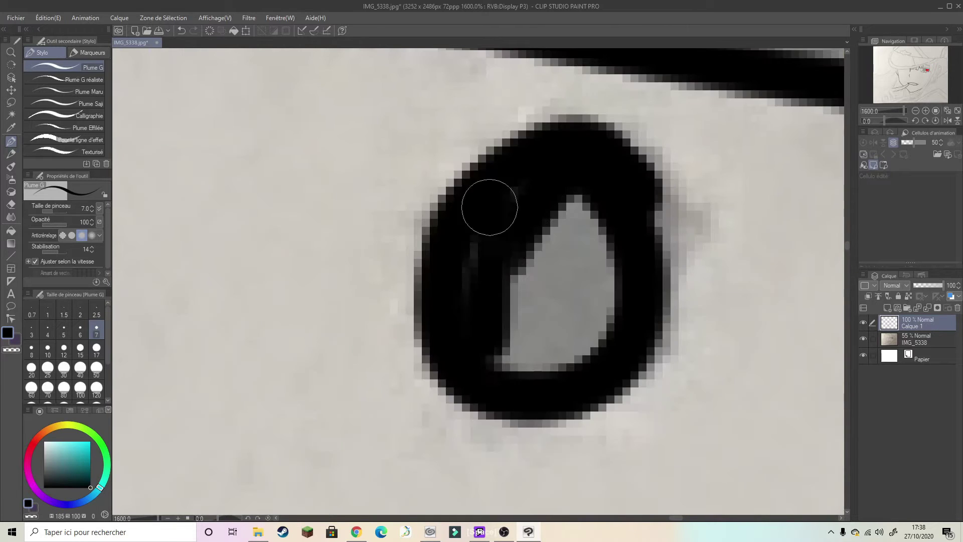
scroll(490, 208, "down", 3)
scroll(681, 195, "up", 2)
scroll(681, 195, "down", 2)
mouse_move(680, 195)
left_mouse_down()
mouse_move(451, 300)
mouse_move(336, 249)
mouse_move(623, 271)
left_mouse_up()
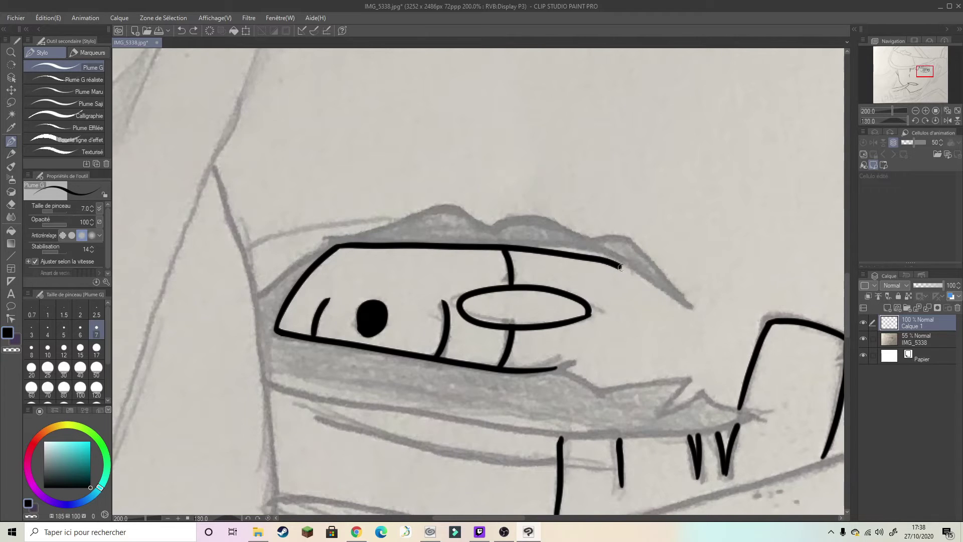
scroll(622, 271, "up", 2)
key("ctrl+z")
scroll(419, 341, "down", 3)
left_click_drag(419, 341, 686, 386)
scroll(686, 386, "up", 3)
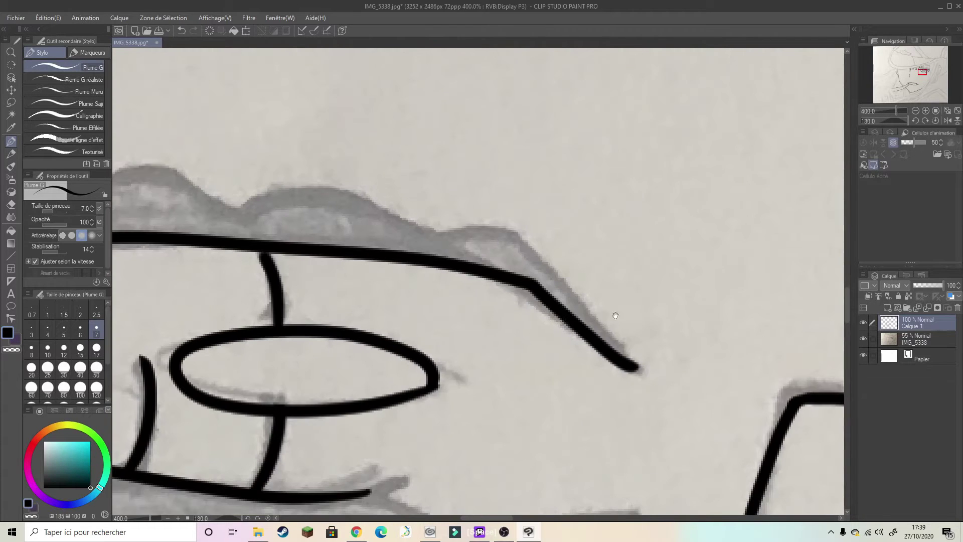
left_click(883, 121)
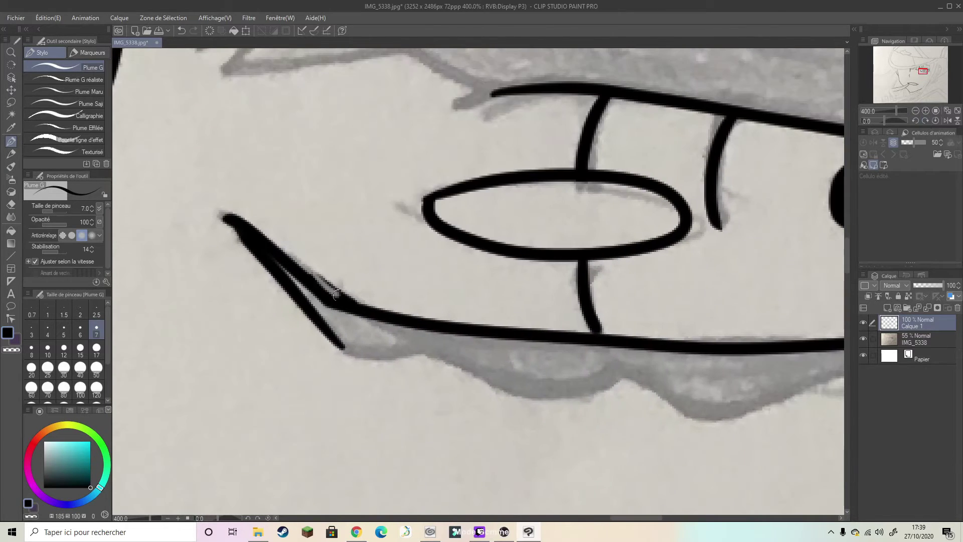
- Ink the lower eyelid line under the eye
left_click_drag(198, 213, 645, 398)
scroll(404, 365, "down", 2)
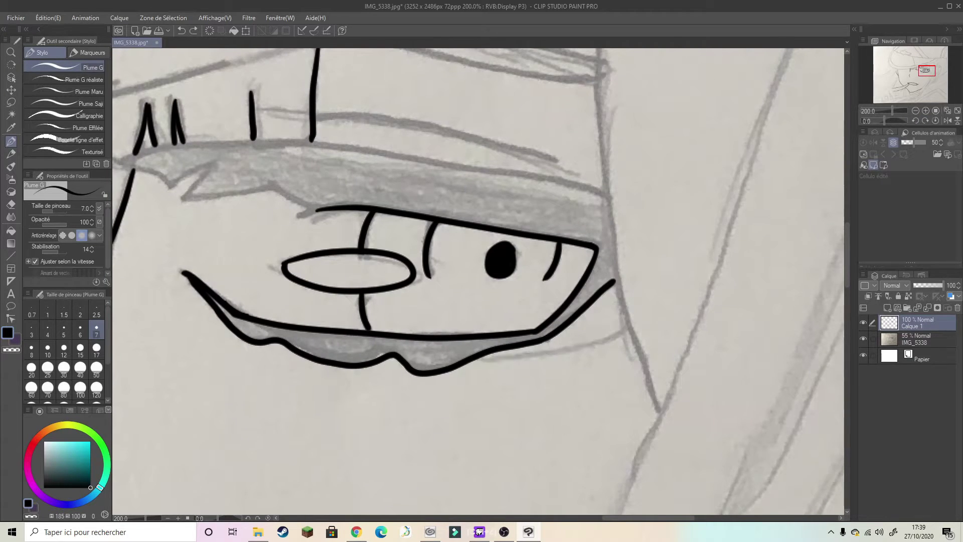
scroll(451, 326, "down", 2)
scroll(451, 326, "up", 2)
- Ink the pointed tip of the brow, re-inking its end after an undo
left_click_drag(423, 319, 483, 352)
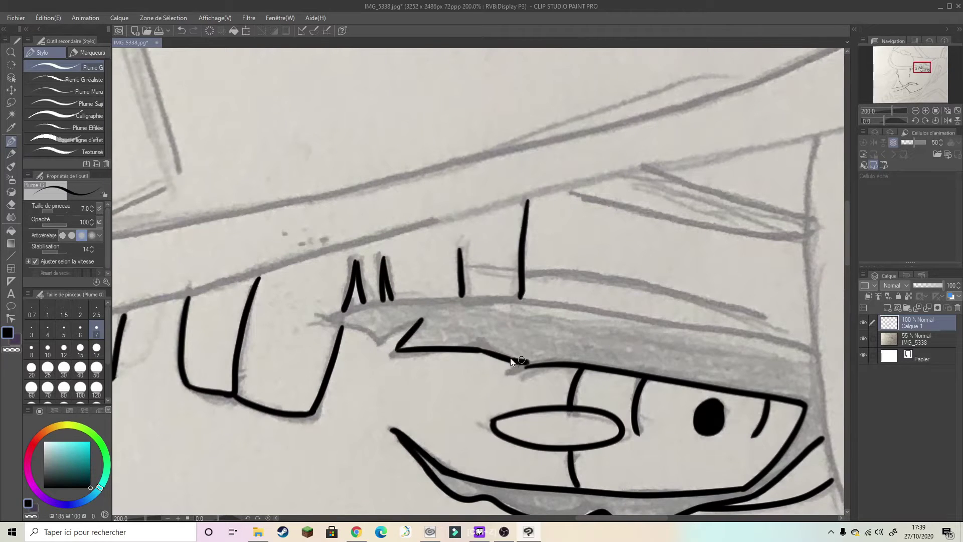
key("ctrl+z")
scroll(511, 361, "up", 3)
scroll(344, 262, "down", 3)
scroll(216, 202, "up", 2)
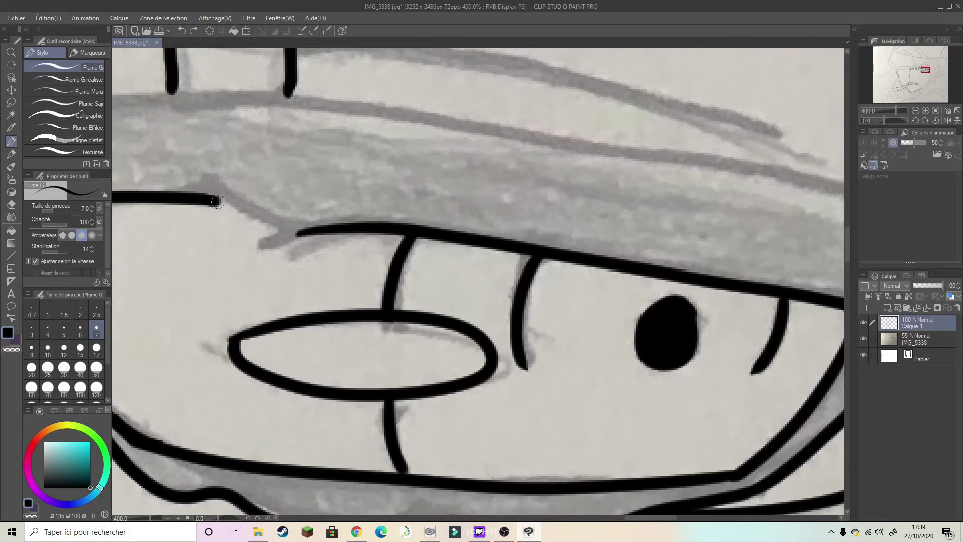
left_click_drag(216, 201, 332, 238)
scroll(218, 251, "down", 2)
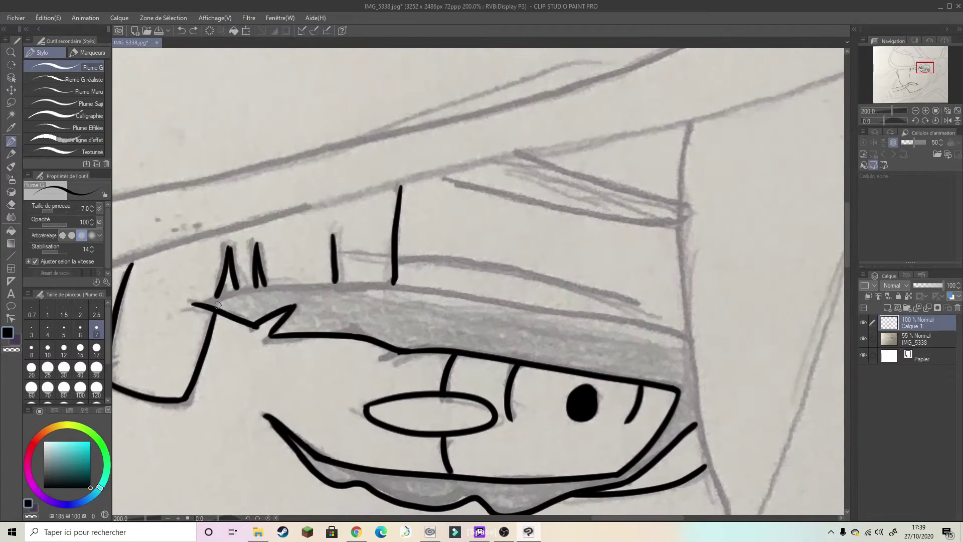
scroll(218, 305, "down", 1)
scroll(540, 319, "up", 1)
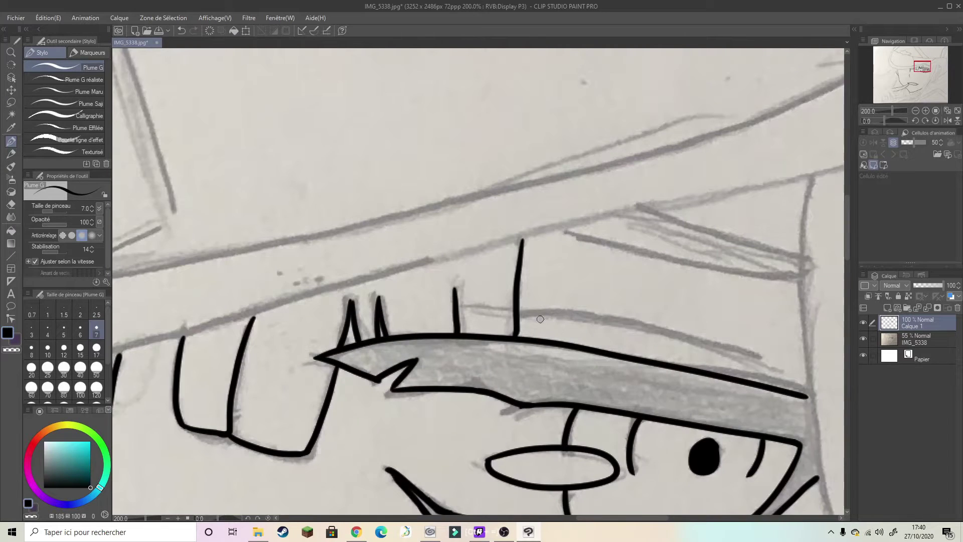
- Ink the brow's upper edge and extend it rightward toward the hair beside the eye
left_click_drag(519, 314, 739, 357)
left_click_drag(522, 253, 647, 282)
left_click_drag(648, 282, 518, 88)
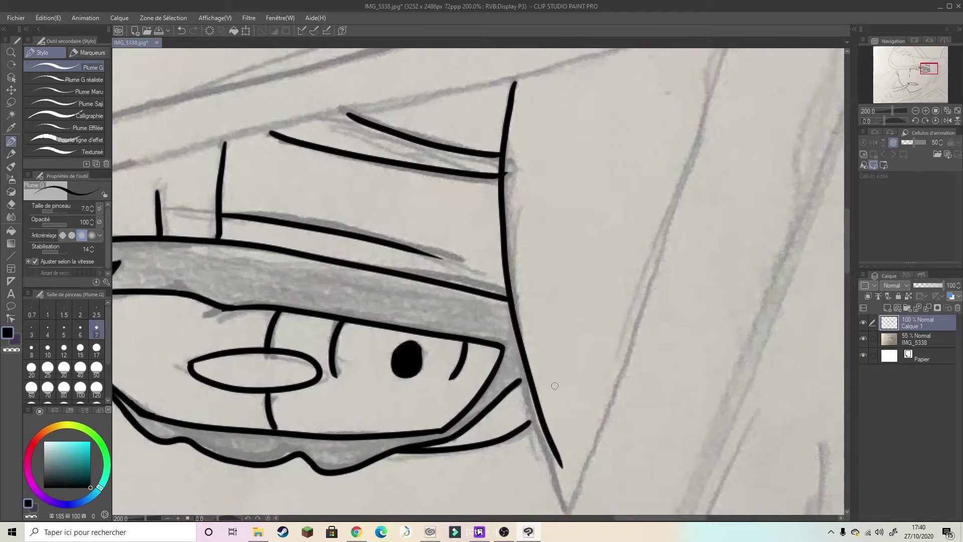
scroll(555, 386, "down", 2)
scroll(526, 301, "up", 2)
scroll(472, 234, "down", 2)
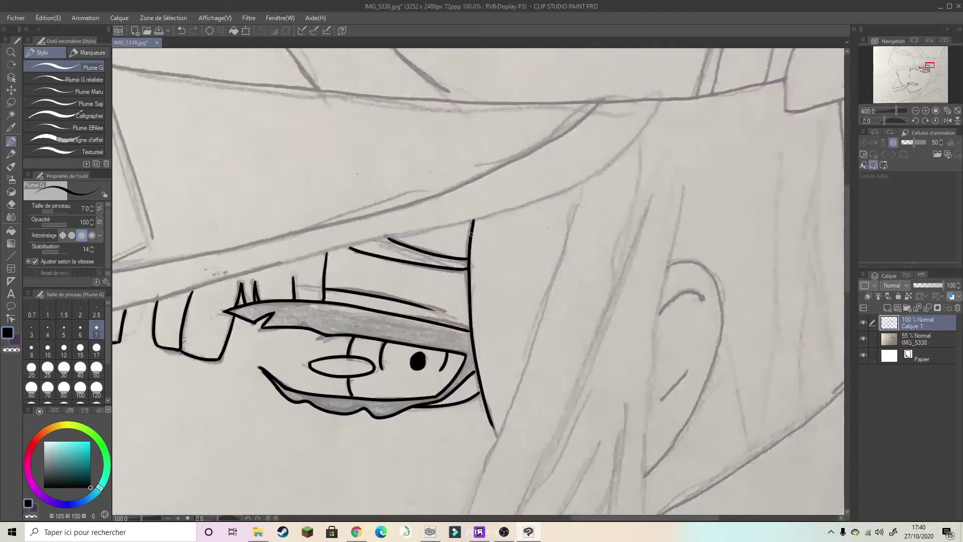
scroll(471, 234, "down", 3)
scroll(471, 234, "down", 1)
scroll(416, 255, "up", 3)
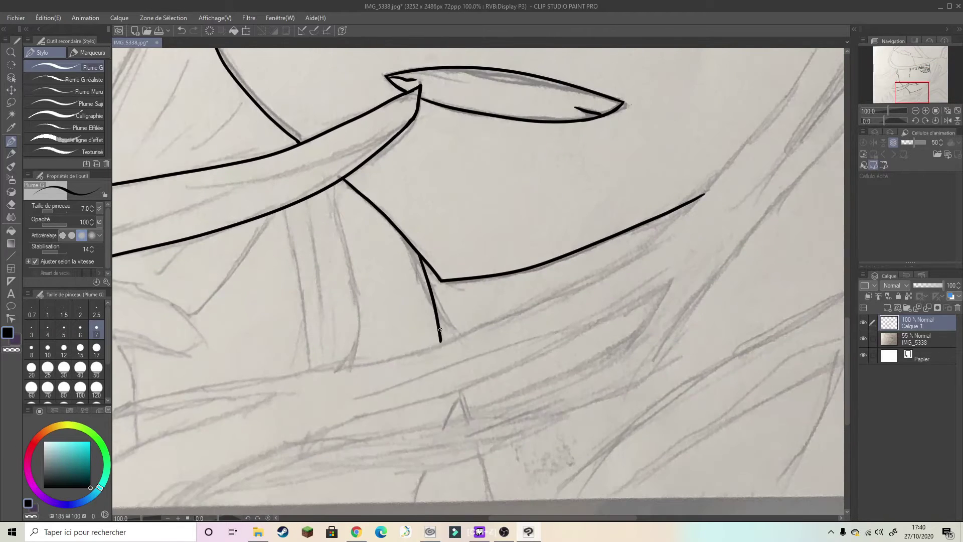
- Zoom and shift the canvas view to frame the face
scroll(440, 330, "down", 2)
scroll(481, 320, "up", 3)
scroll(522, 318, "down", 3)
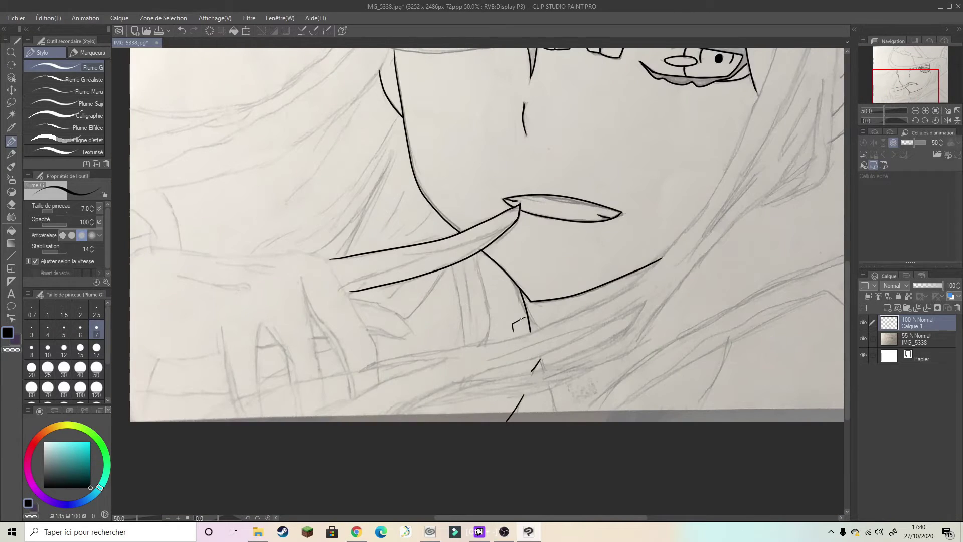
scroll(532, 324, "up", 3)
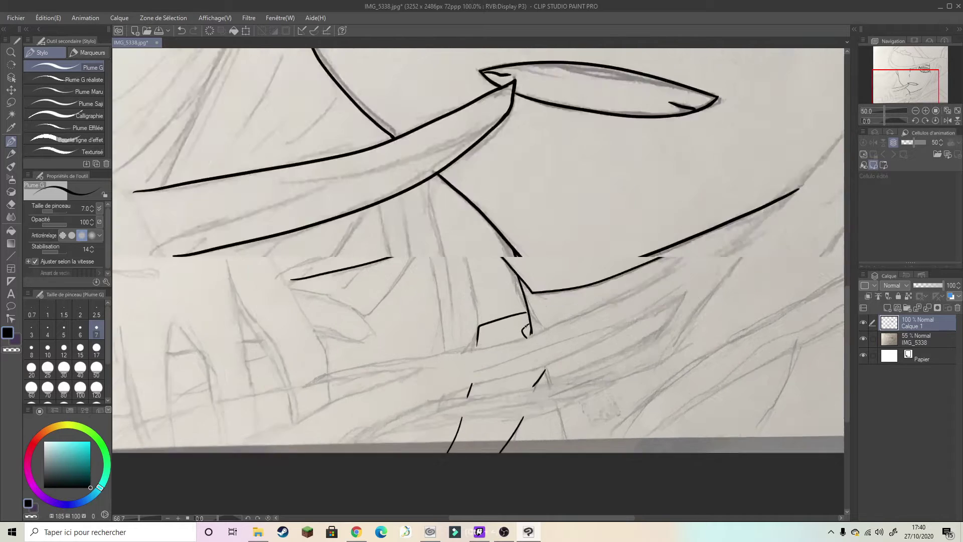
scroll(532, 324, "down", 1)
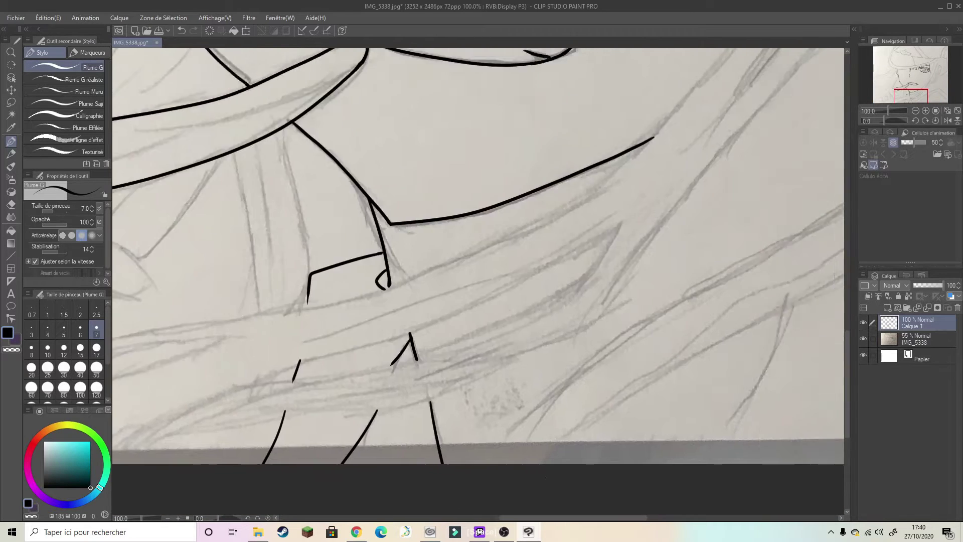
scroll(537, 402, "down", 3)
left_click_drag(650, 319, 610, 315)
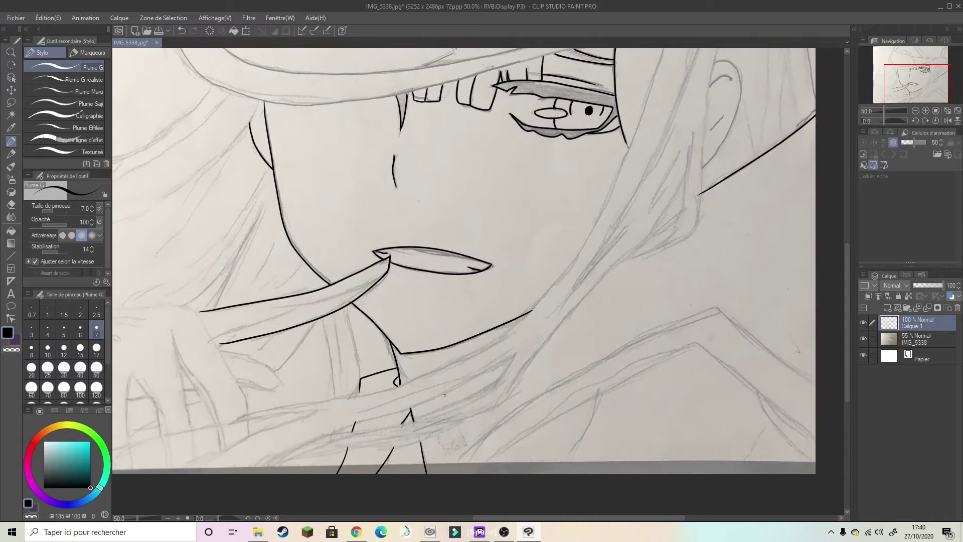
left_click_drag(505, 367, 416, 362)
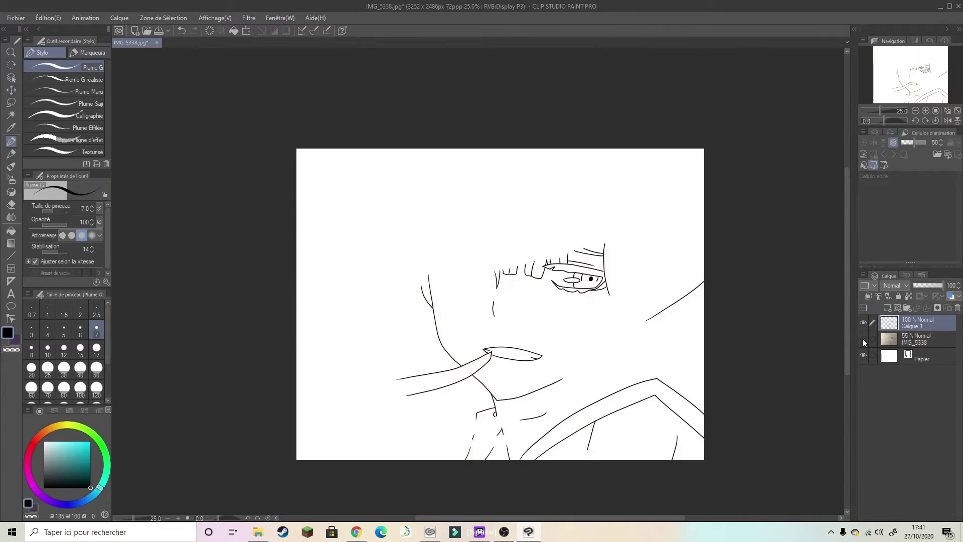
- Frame the band and hand area and undo the doubled ink stroke
scroll(479, 281, "up", 2)
left_click_drag(129, 399, 317, 269)
scroll(479, 269, "up", 3)
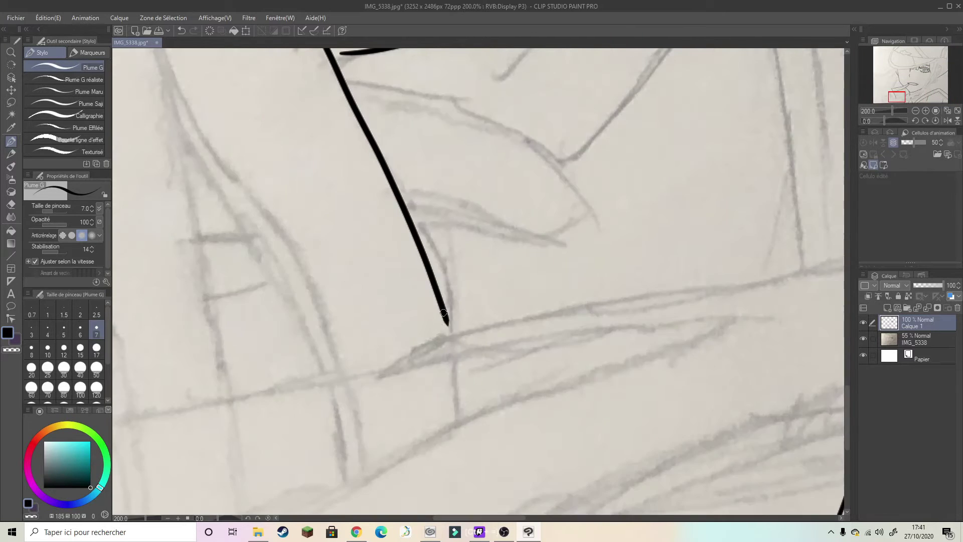
key("ctrl+z")
left_click_drag(453, 415, 467, 467)
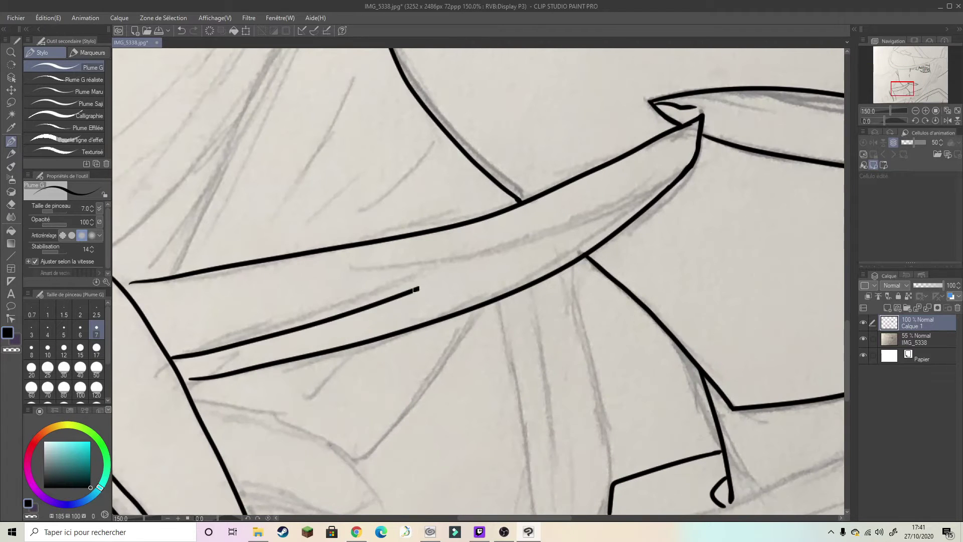
- Extend the band's middle line to its tip and add a short stroke there
left_click_drag(575, 214, 698, 118)
scroll(401, 396, "up", 1)
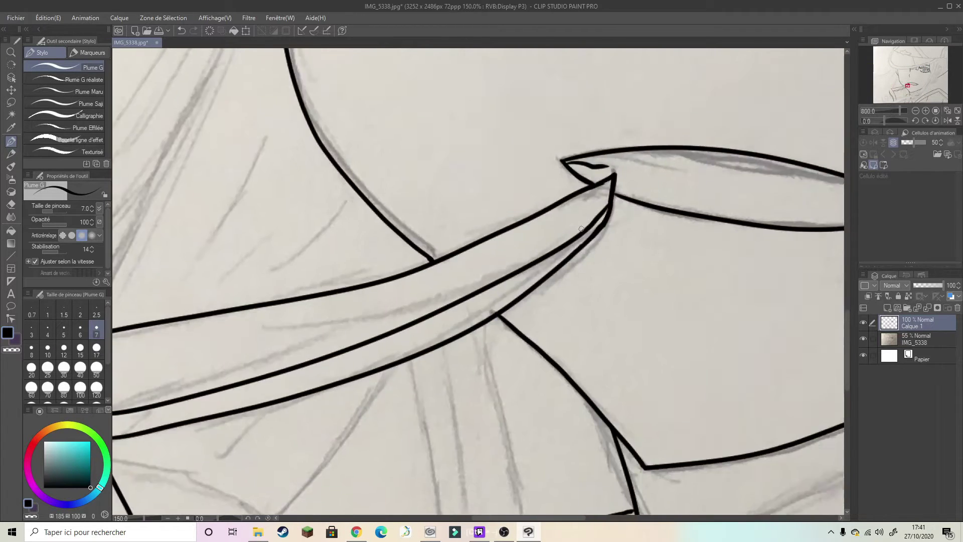
left_click_drag(334, 386, 402, 395)
scroll(374, 256, "up", 2)
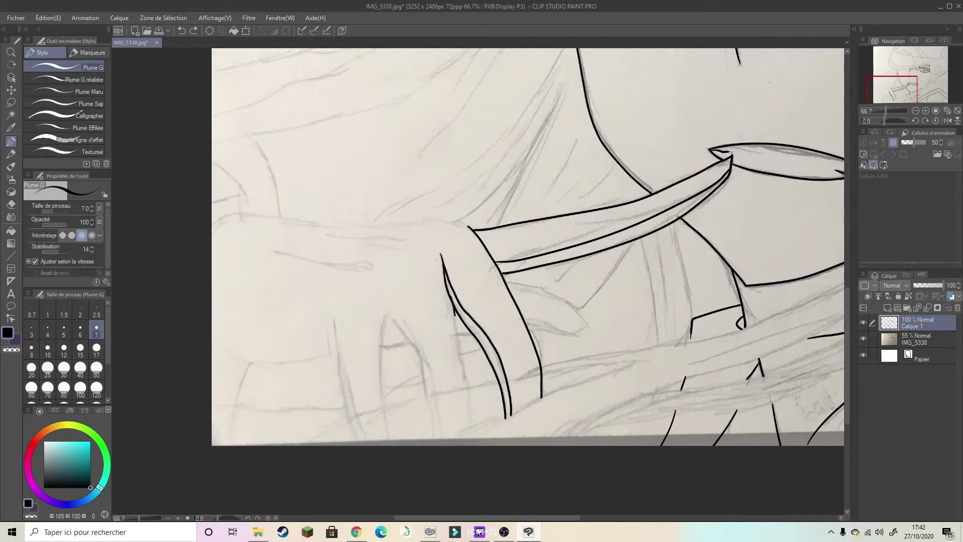
- Ink the finger outlines, including a long left finger and connecting edges
left_click_drag(454, 314, 473, 425)
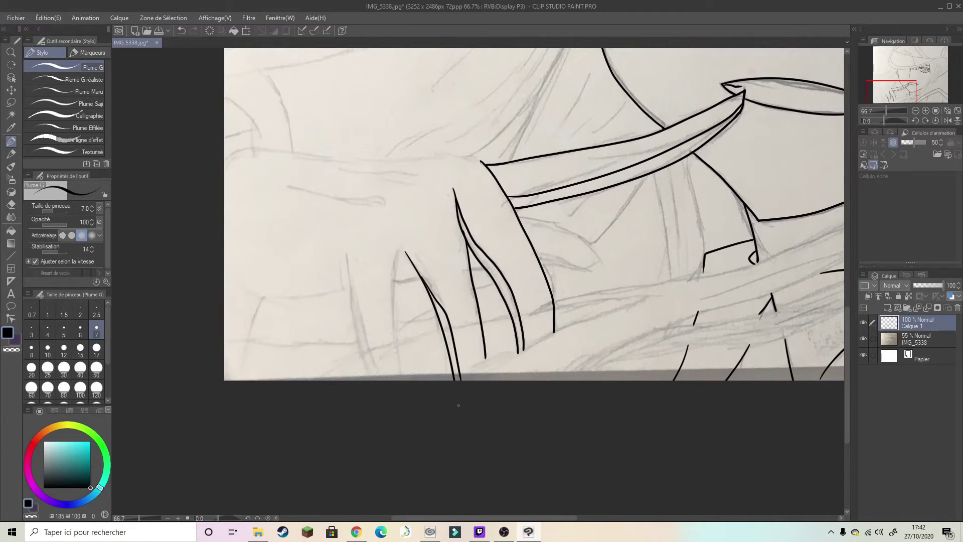
scroll(512, 238, "up", 1)
left_click_drag(345, 255, 334, 448)
scroll(495, 367, "down", 1)
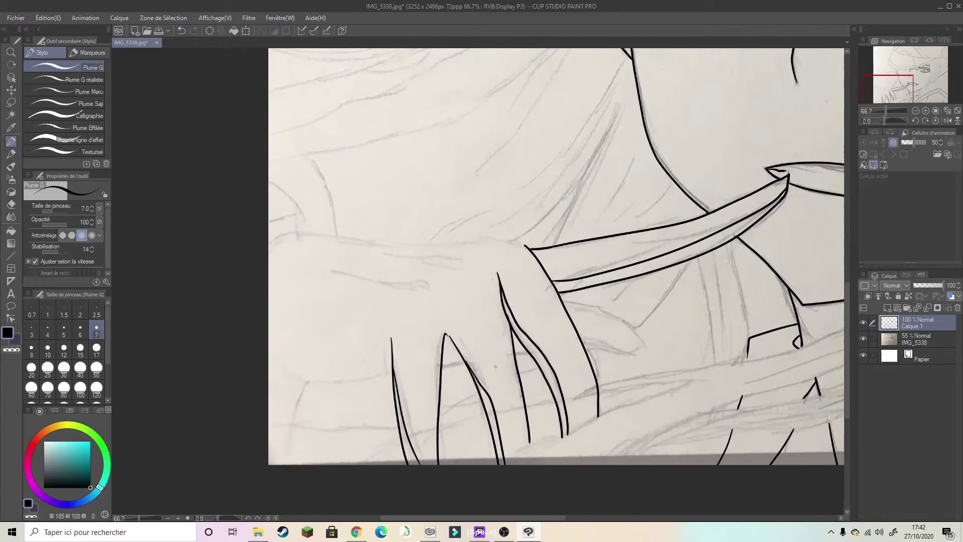
scroll(315, 380, "up", 2)
left_click_drag(343, 284, 539, 273)
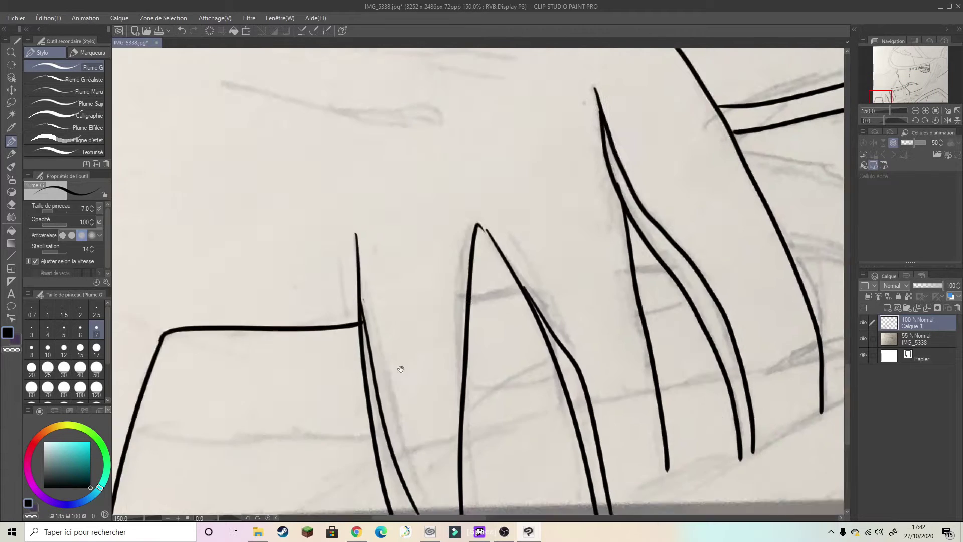
scroll(501, 281, "down", 2)
left_click_drag(450, 367, 470, 363)
left_click_drag(635, 339, 627, 368)
- Ink a long horizontal line across the back of the hand
scroll(627, 368, "up", 1)
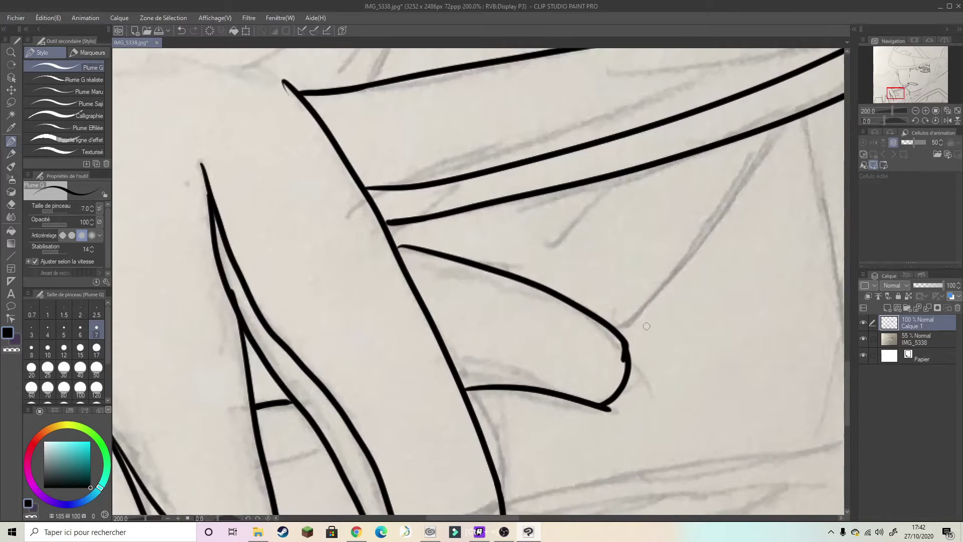
scroll(627, 367, "up", 1)
scroll(573, 384, "up", 3)
scroll(502, 391, "down", 5)
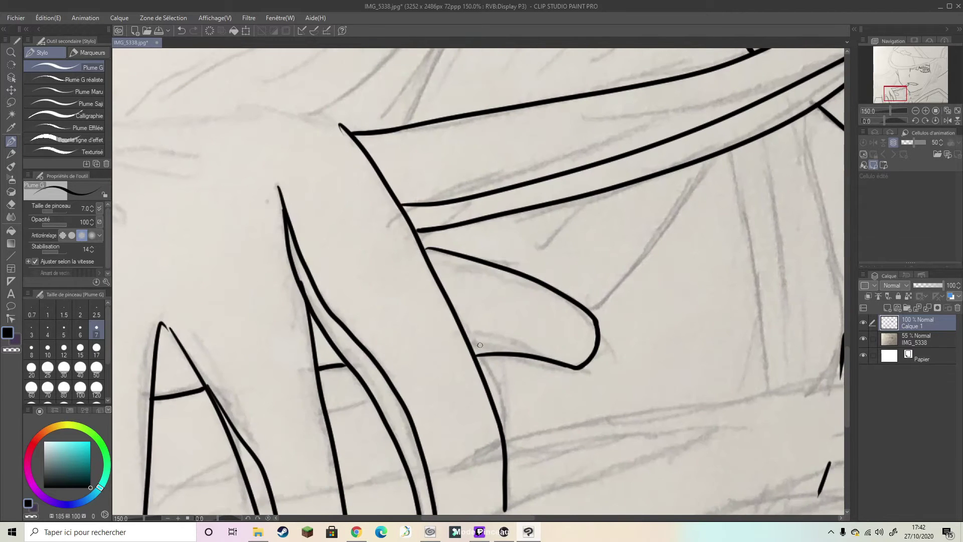
scroll(426, 401, "left", 3)
scroll(380, 407, "left", 3)
scroll(380, 408, "down", 2)
scroll(451, 351, "left", 3)
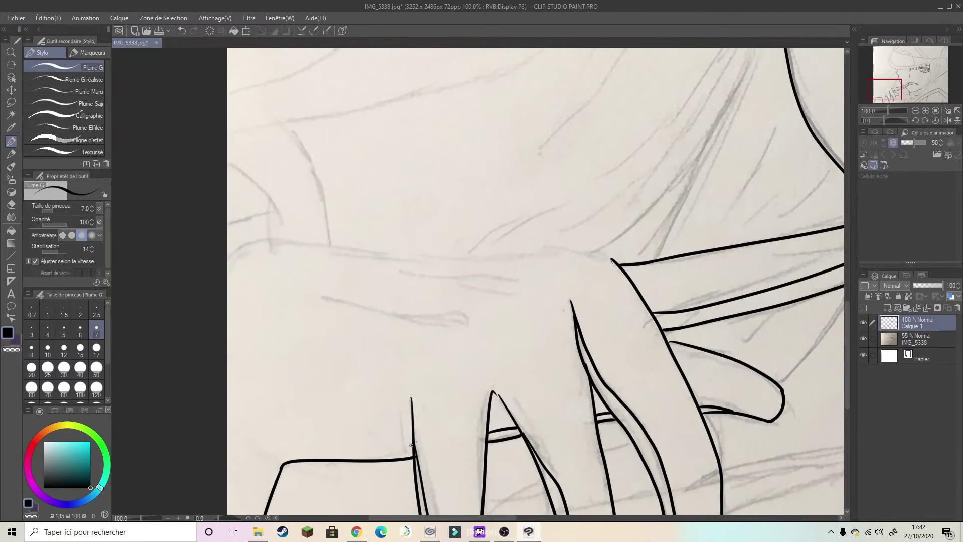
scroll(502, 326, "left", 3)
mouse_move(251, 310)
left_mouse_down()
mouse_move(641, 306)
mouse_move(634, 312)
left_mouse_up()
- Touch up the line junction and ink a curved knuckle crease on the hand
scroll(632, 310, "up", 4)
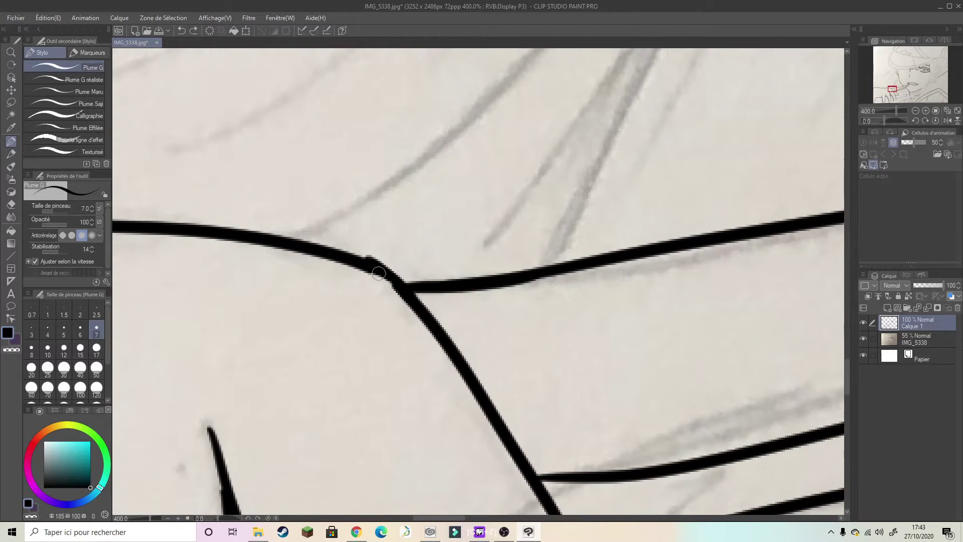
left_click_drag(373, 266, 396, 289)
scroll(378, 273, "down", 4)
left_click_drag(197, 327, 338, 346)
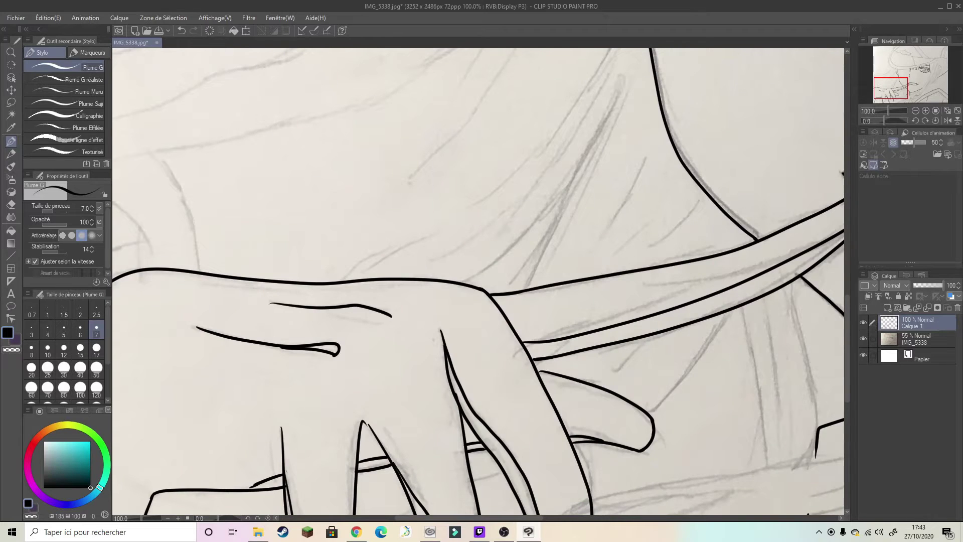
scroll(294, 361, "up", 2)
scroll(365, 347, "down", 2)
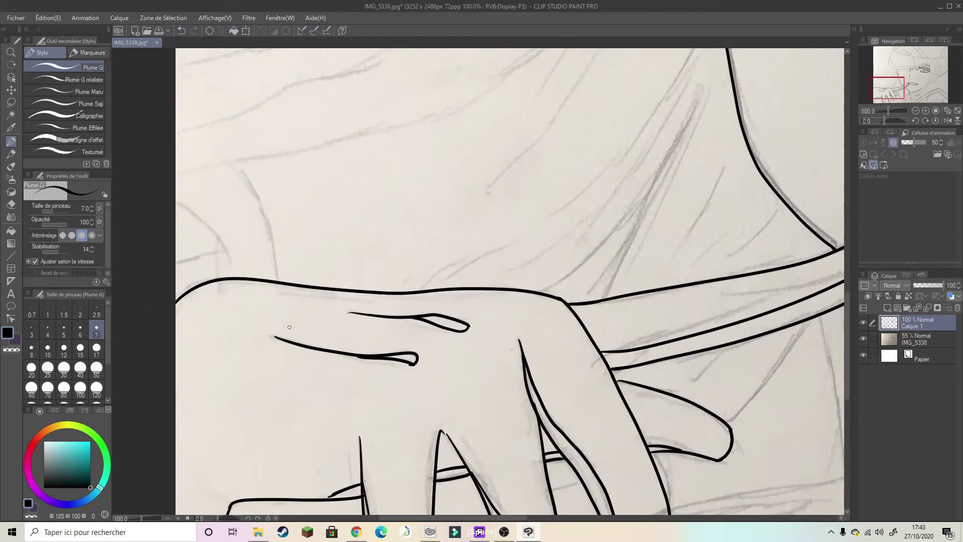
scroll(526, 282, "down", 3)
scroll(261, 243, "up", 1)
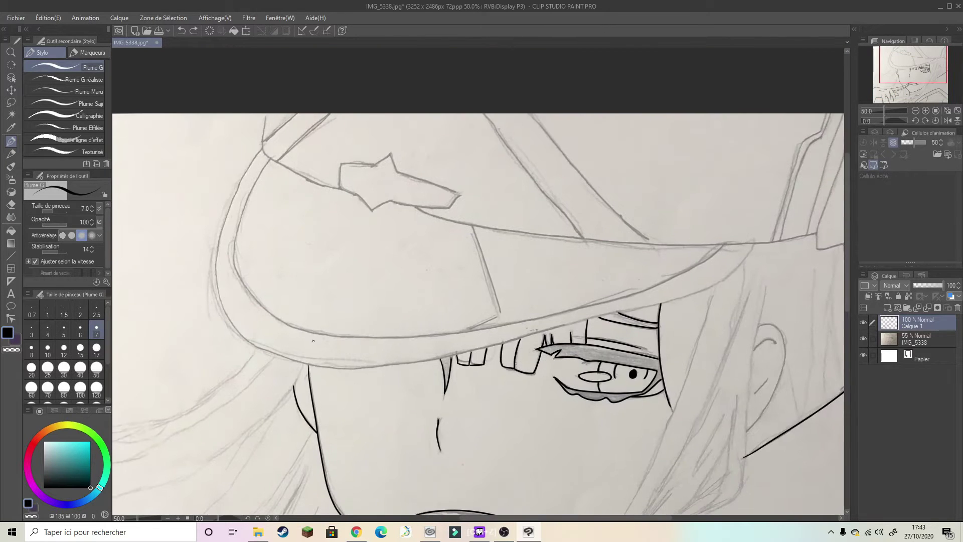
- Undo the stray emblem stroke and reset the canvas rotation upright
scroll(313, 341, "up", 4)
left_click_drag(276, 365, 556, 329)
key("ctrl+z")
scroll(391, 342, "down", 1)
left_click(881, 119)
- Ink the star emblem's lower edge, right corner, top edge and left side
left_click_drag(354, 272, 394, 321)
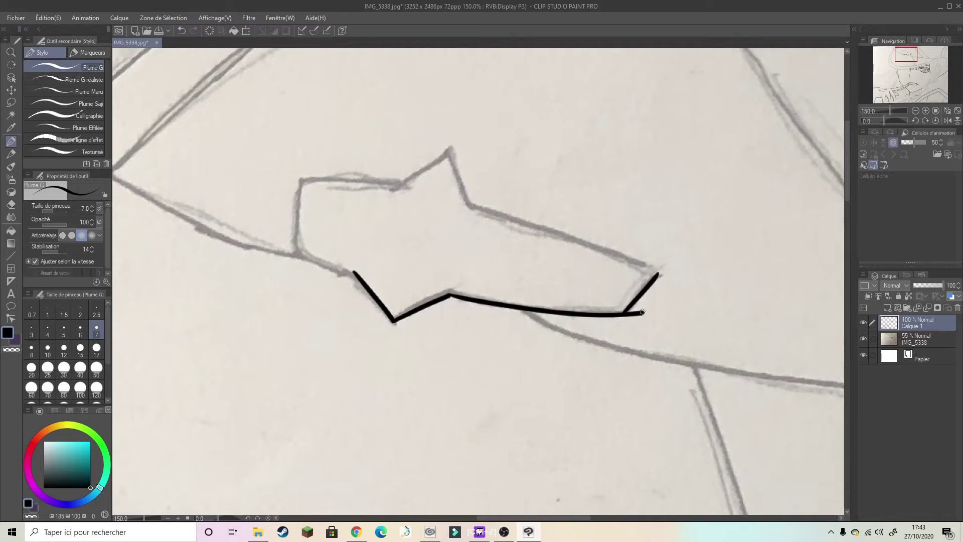
scroll(642, 312, "up", 4)
scroll(598, 325, "down", 2)
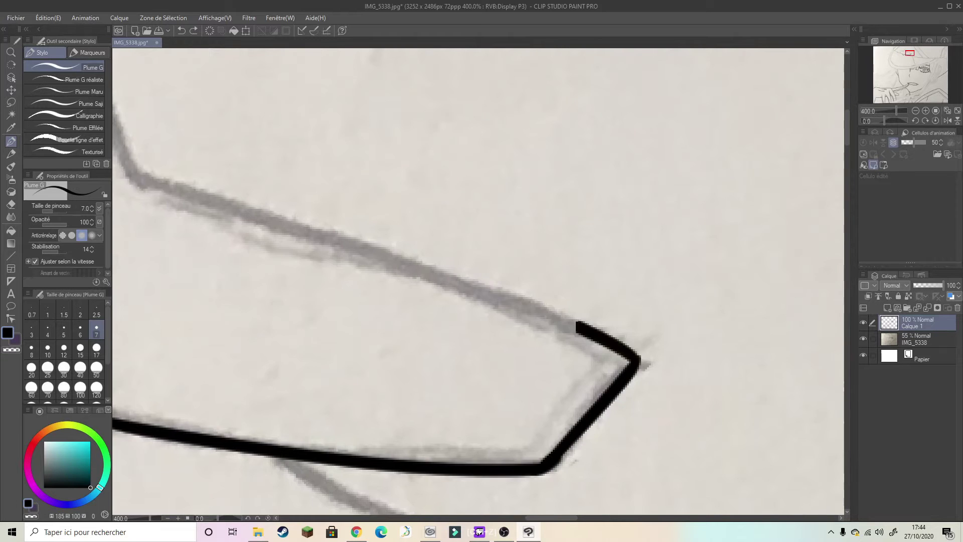
scroll(599, 324, "down", 2)
left_click_drag(392, 245, 413, 306)
scroll(368, 253, "up", 1)
left_click_drag(539, 307, 409, 302)
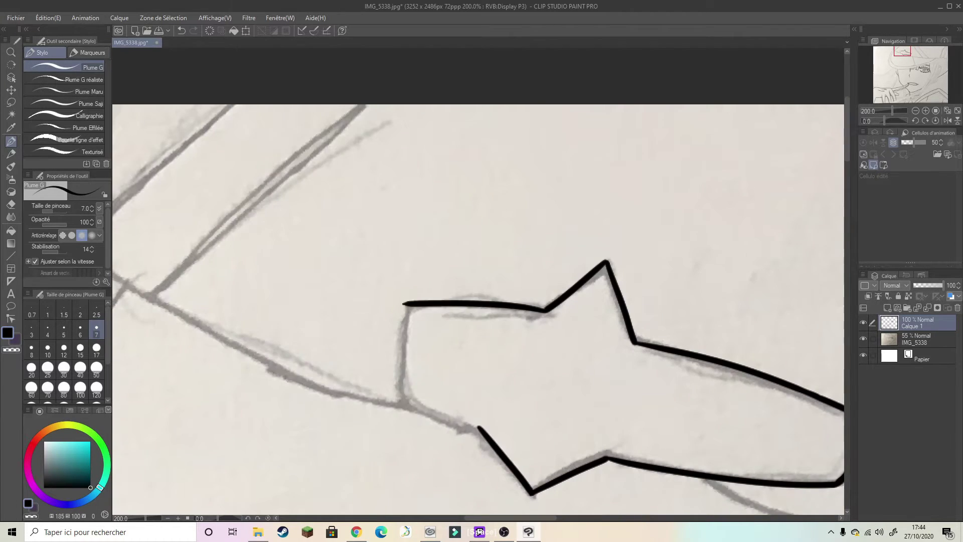
left_click_drag(310, 183, 338, 221)
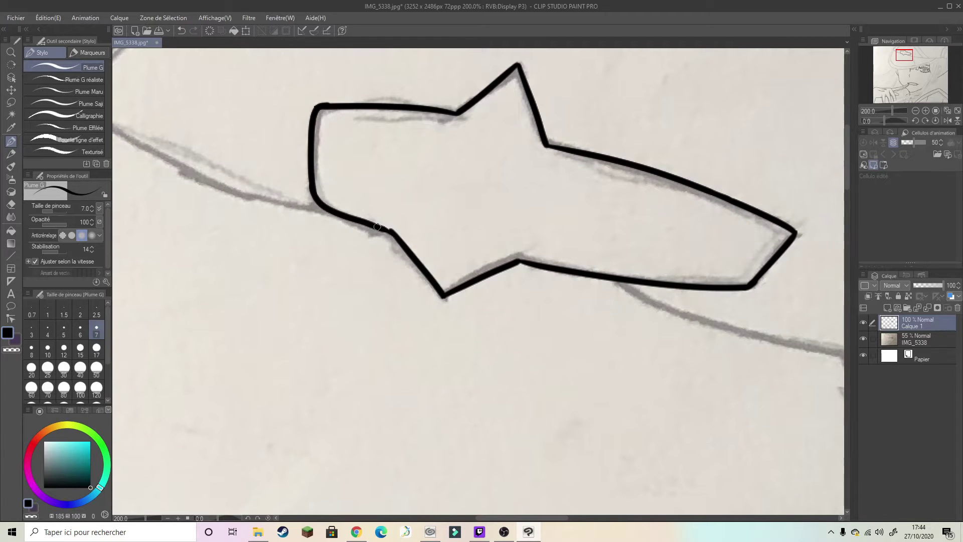
- Pan and zoom out to bring the whole drawing into view
left_click_drag(377, 227, 490, 394)
scroll(490, 395, "down", 3)
left_click_drag(745, 239, 687, 271)
scroll(687, 271, "down", 2)
scroll(687, 272, "up", 2)
scroll(565, 174, "up", 2)
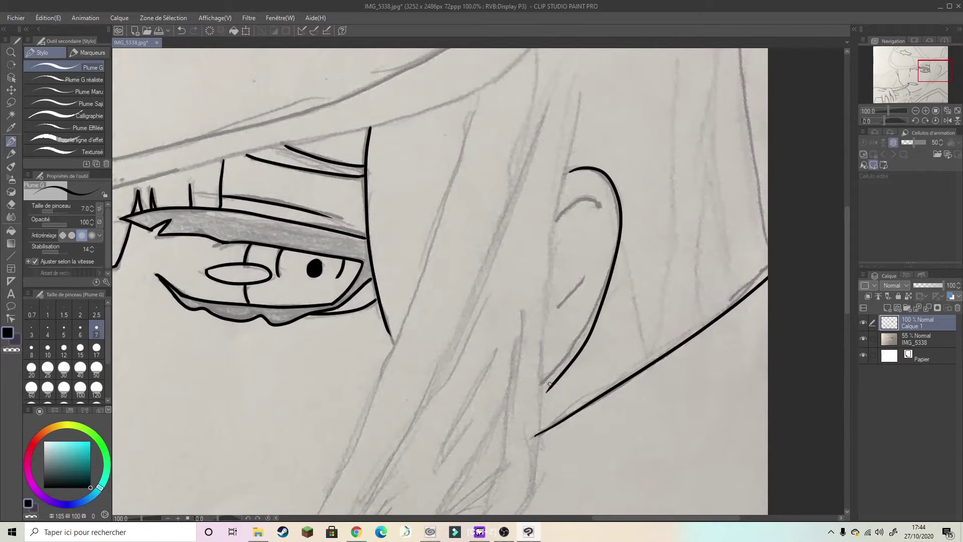
- Ink two curved hair strands below the hat
scroll(590, 167, "up", 3)
scroll(472, 246, "down", 3)
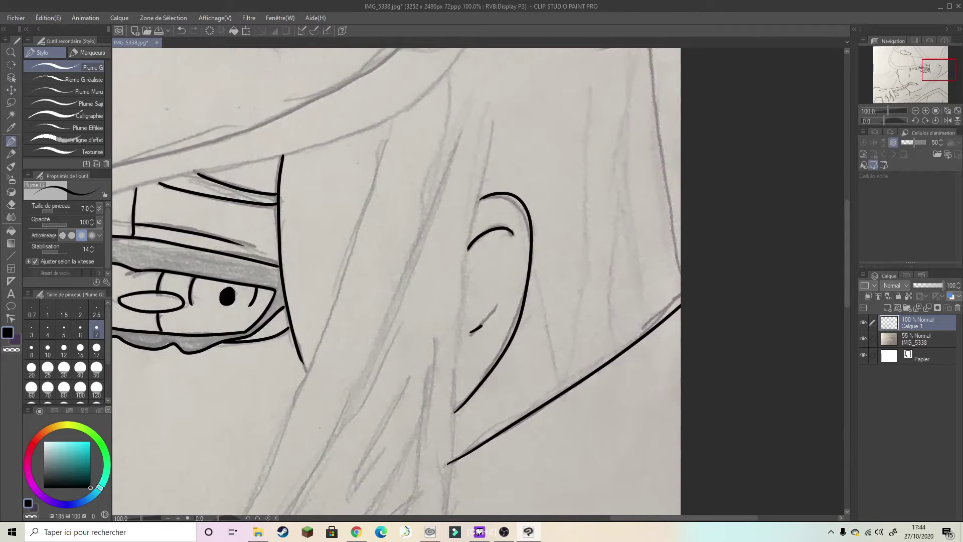
scroll(472, 246, "down", 2)
scroll(606, 287, "up", 2)
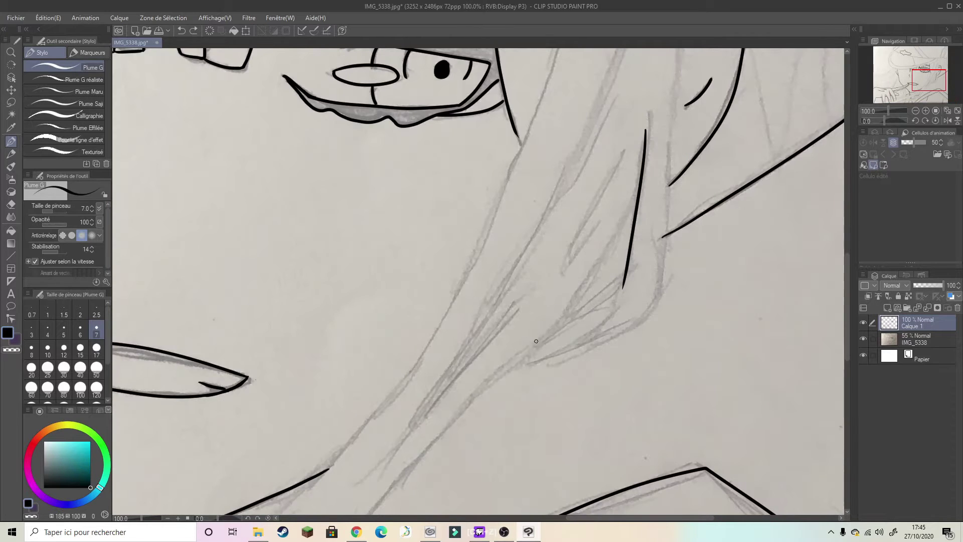
scroll(625, 274, "down", 2)
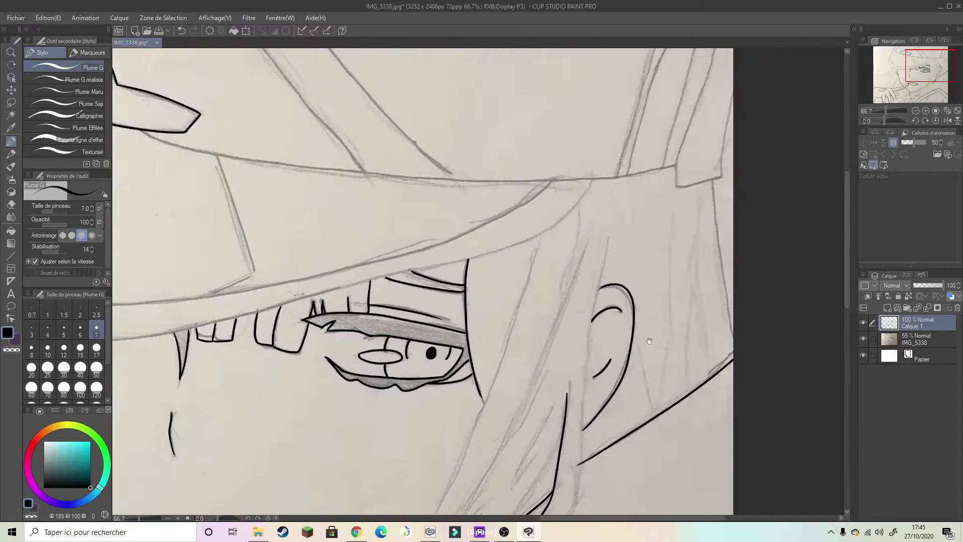
scroll(651, 225, "up", 2)
left_click_drag(615, 181, 524, 381)
scroll(526, 388, "down", 2)
scroll(602, 251, "up", 3)
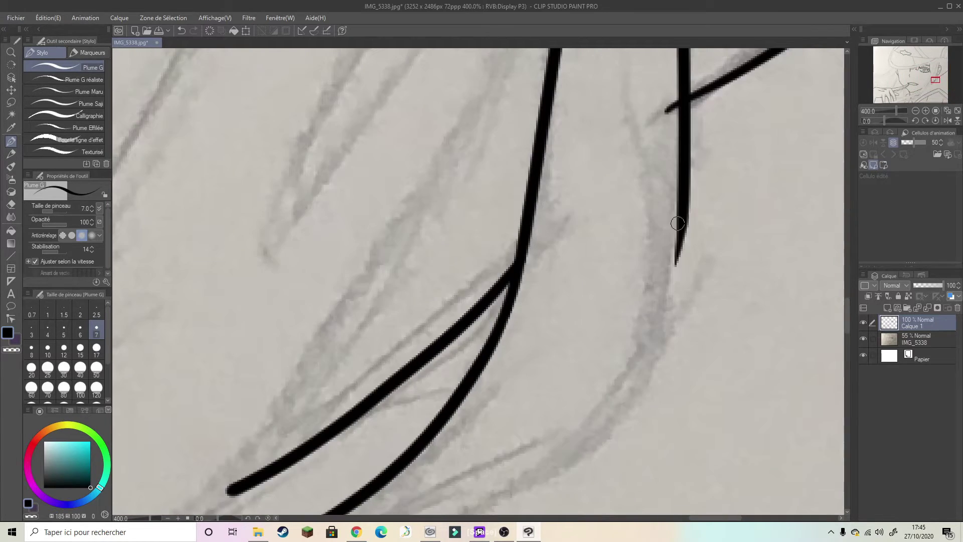
left_click_drag(679, 51, 633, 320)
scroll(506, 376, "up", 4)
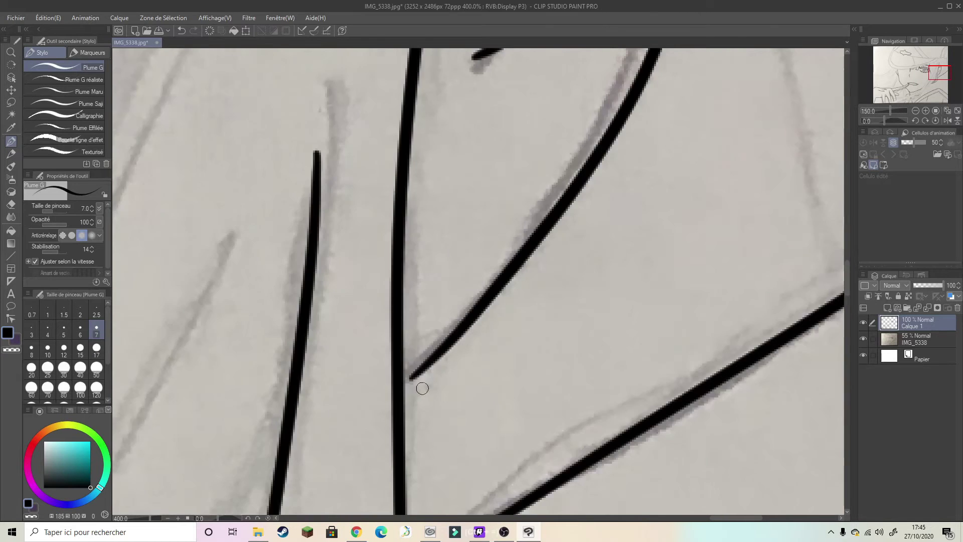
scroll(413, 321, "down", 2)
scroll(414, 321, "down", 2)
- Ink two hat-brim lines over the pencil sketch
mouse_move(133, 235)
left_mouse_down()
mouse_move(374, 245)
mouse_move(480, 361)
mouse_move(580, 444)
mouse_move(612, 438)
left_mouse_up()
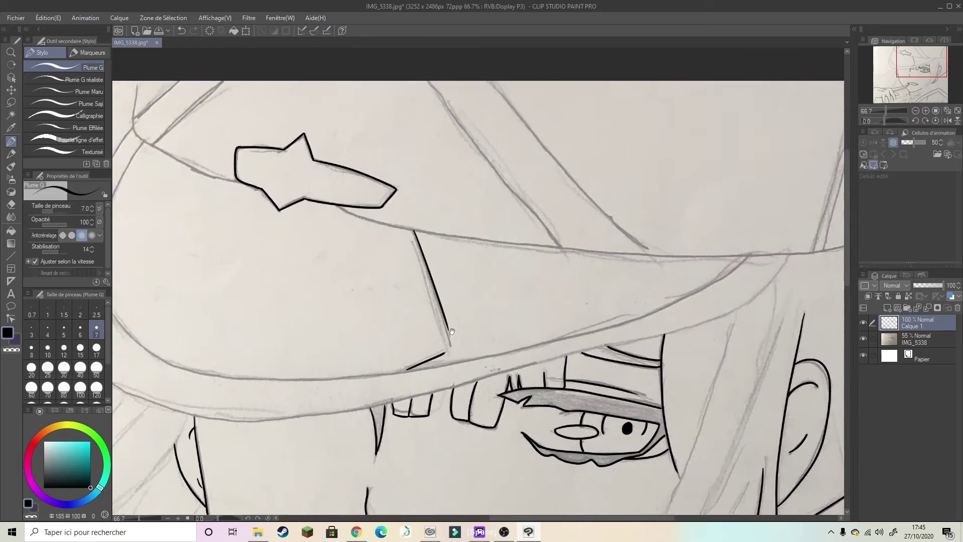
scroll(612, 438, "up", 1)
scroll(612, 438, "up", 1)
scroll(481, 281, "down", 1)
mouse_move(481, 281)
left_mouse_down()
mouse_move(271, 344)
mouse_move(432, 224)
left_mouse_up()
scroll(271, 344, "down", 1)
scroll(272, 344, "up", 2)
left_click_drag(334, 414, 549, 224)
scroll(549, 225, "down", 1)
mouse_move(782, 381)
left_mouse_down()
mouse_move(547, 320)
mouse_move(426, 316)
mouse_move(551, 331)
left_mouse_up()
scroll(551, 331, "down", 1)
left_click_drag(696, 331, 651, 386)
scroll(651, 386, "up", 2)
- Ink the brim stroke and the right side up to the hat edge
left_click_drag(541, 270, 588, 84)
scroll(391, 286, "up", 2)
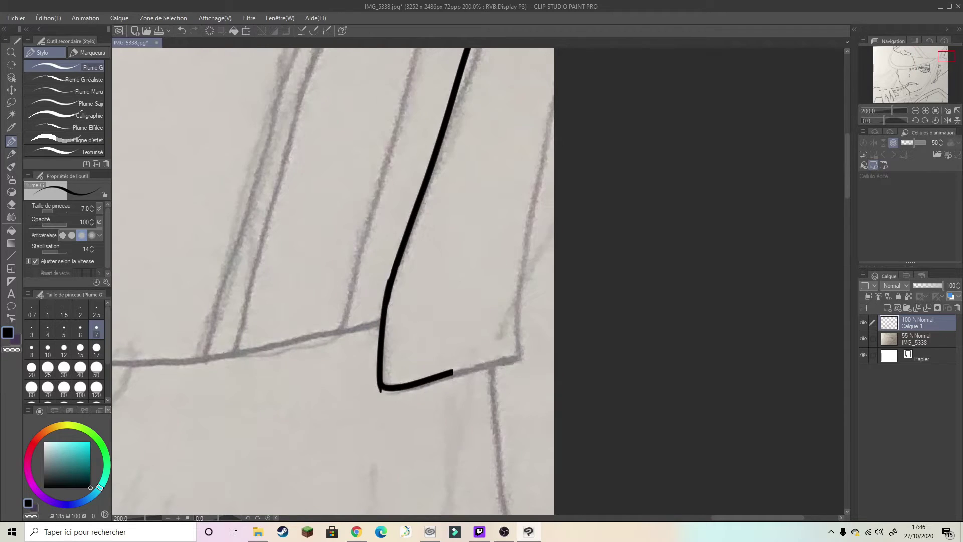
left_click_drag(452, 371, 518, 357)
left_click_drag(429, 398, 463, 230)
left_click_drag(493, 312, 645, 60)
scroll(328, 262, "up", 3)
scroll(480, 348, "down", 3)
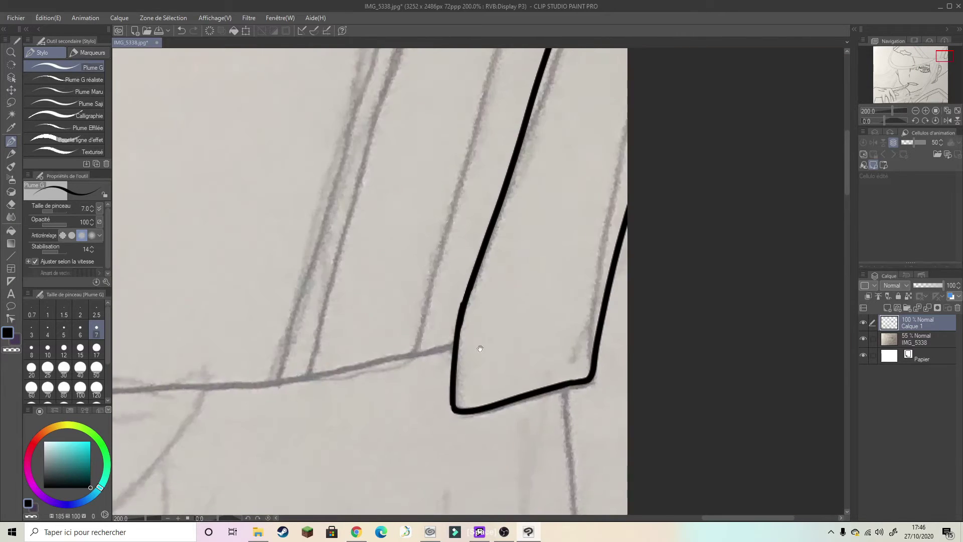
scroll(480, 348, "down", 1)
key("ctrl+y")
key("ctrl+z")
key("ctrl+y")
- Ink a short top stroke and two parallel strap lines, redoing misplaced ones
scroll(551, 60, "up", 1)
left_click_drag(512, 119, 528, 69)
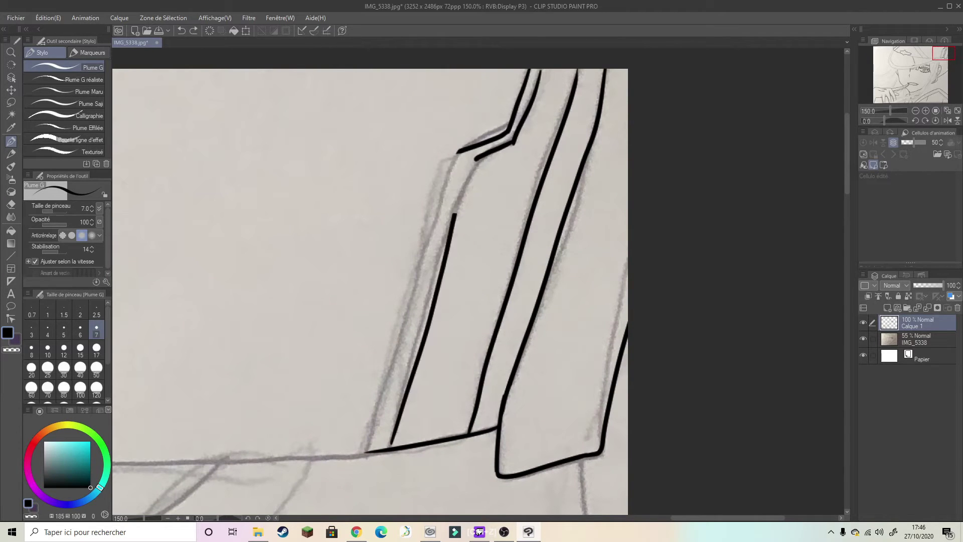
left_click_drag(477, 158, 368, 463)
key("ctrl+z")
left_click_drag(467, 188, 376, 478)
key("ctrl+z")
left_click_drag(459, 153, 364, 446)
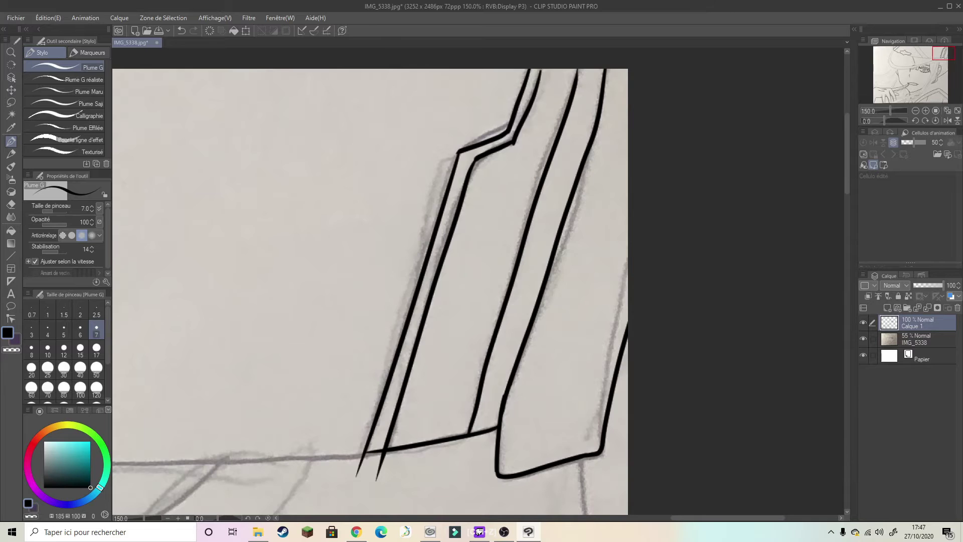
scroll(341, 436, "up", 7)
scroll(440, 254, "down", 7)
scroll(440, 338, "up", 7)
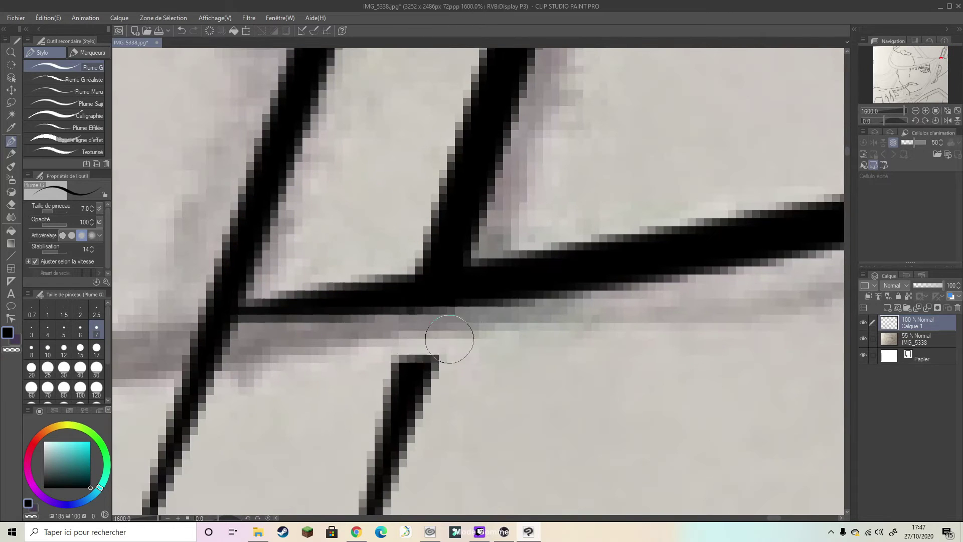
scroll(442, 484, "down", 3)
scroll(531, 311, "up", 1)
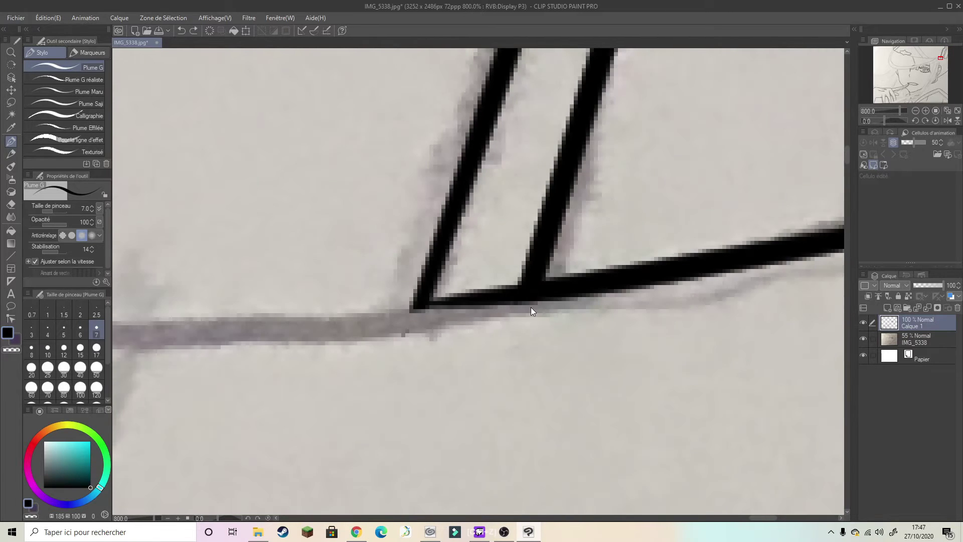
scroll(380, 348, "down", 8)
scroll(147, 319, "up", 1)
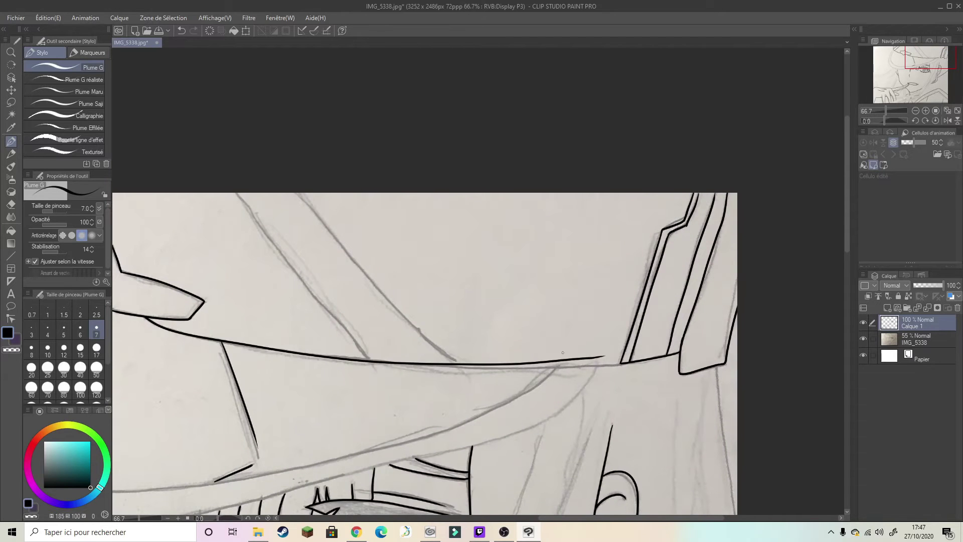
- Ink the long horizontal brim line and redraw the diagonal to end on it
left_click_drag(197, 336, 618, 365)
scroll(616, 370, "up", 4)
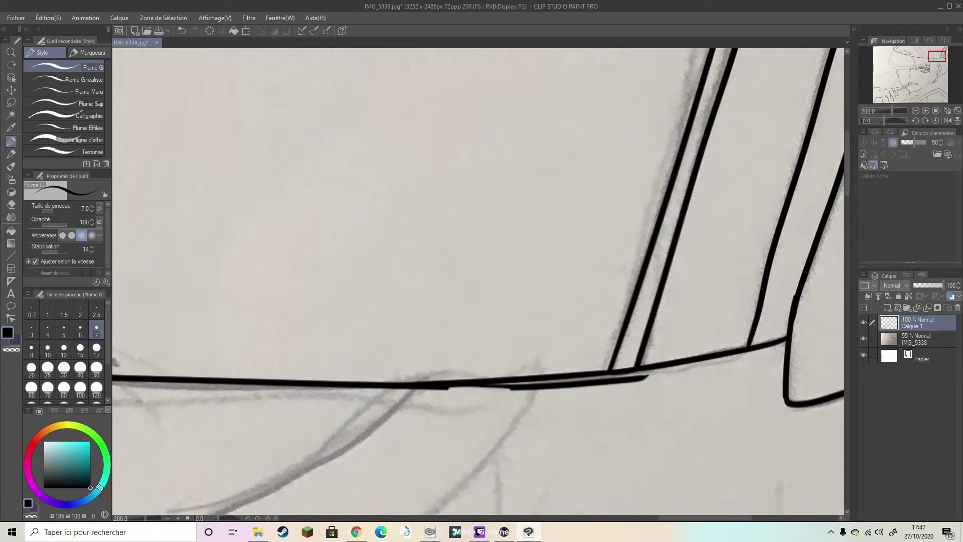
scroll(243, 454, "down", 4)
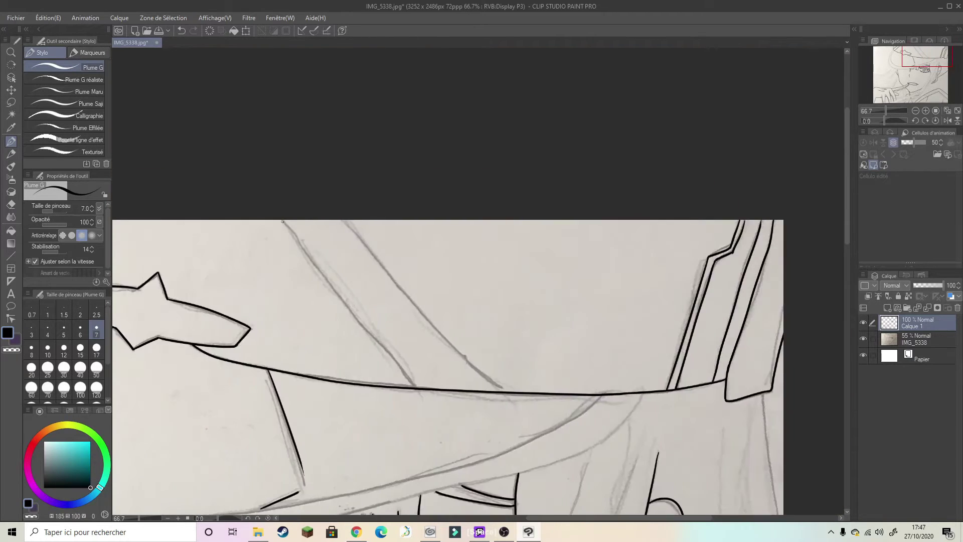
key("ctrl+z")
scroll(391, 364, "up", 1)
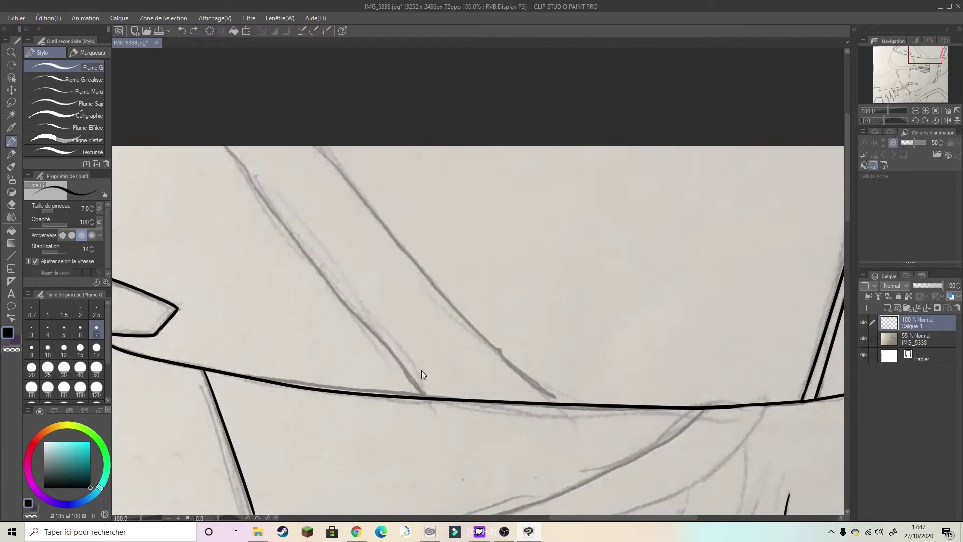
left_click_drag(220, 145, 405, 383)
scroll(382, 363, "up", 2)
scroll(432, 407, "down", 1)
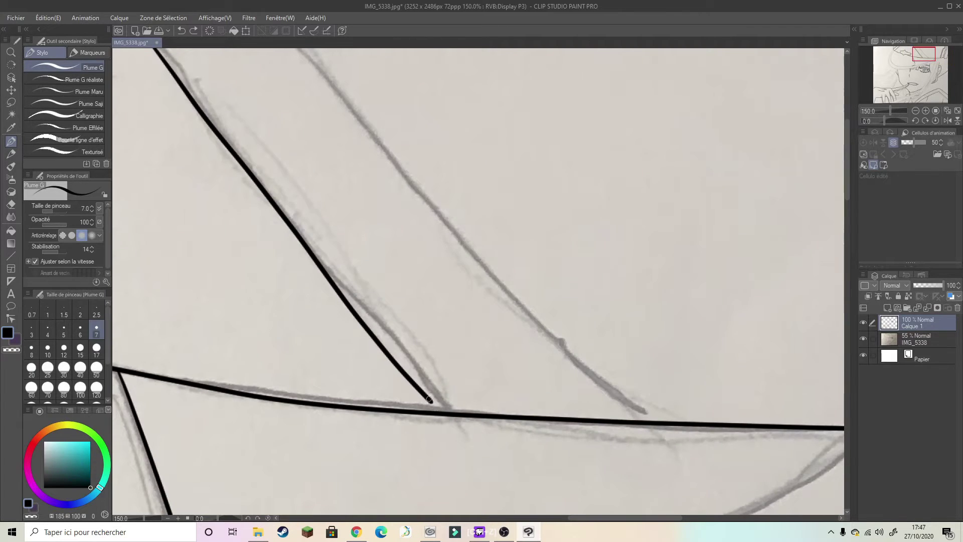
- Rotate the canvas back to 0° to review the inked hat, eyes and mouth
scroll(429, 399, "up", 3)
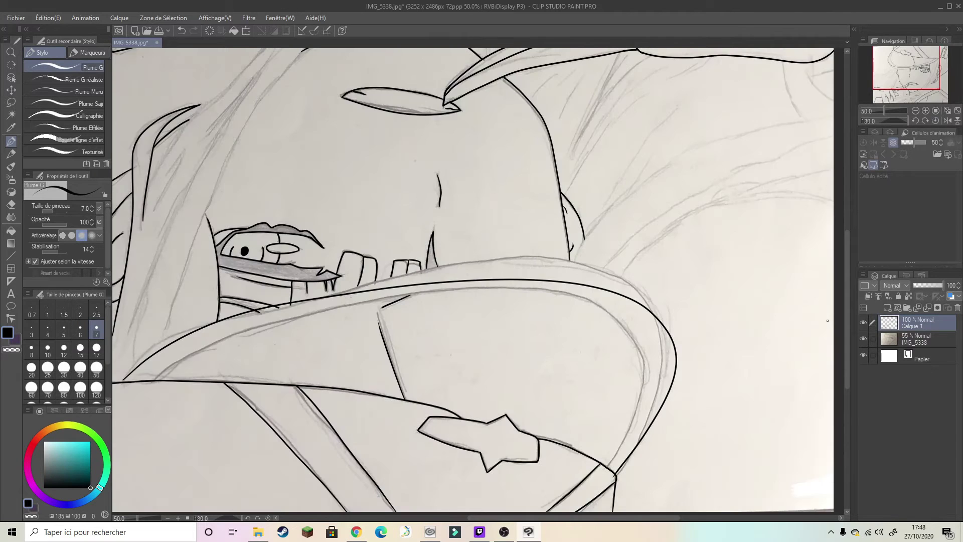
left_click_drag(905, 120, 886, 121)
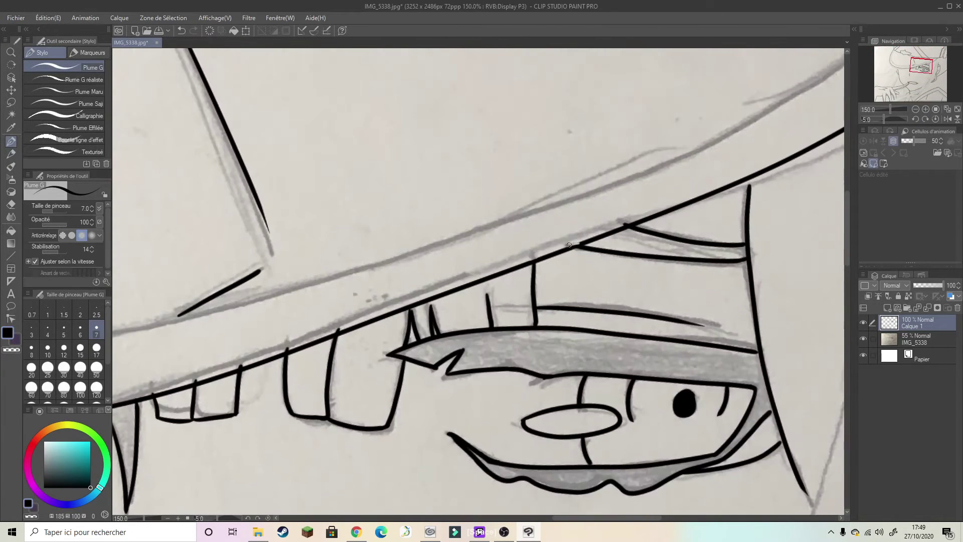
- Remove the stray brim strokes and level the canvas rotation back to 0°
scroll(569, 244, "up", 5)
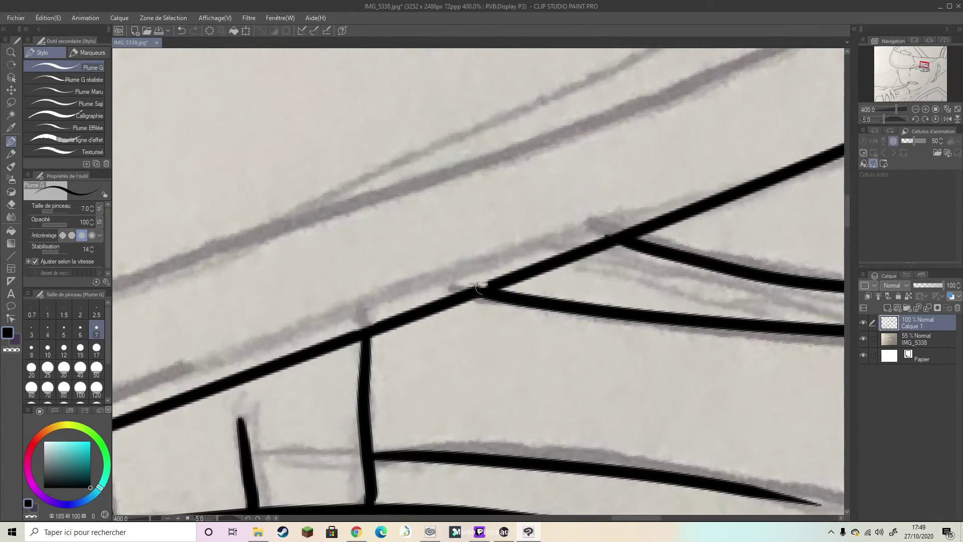
left_click_drag(452, 281, 803, 200)
scroll(481, 345, "down", 3)
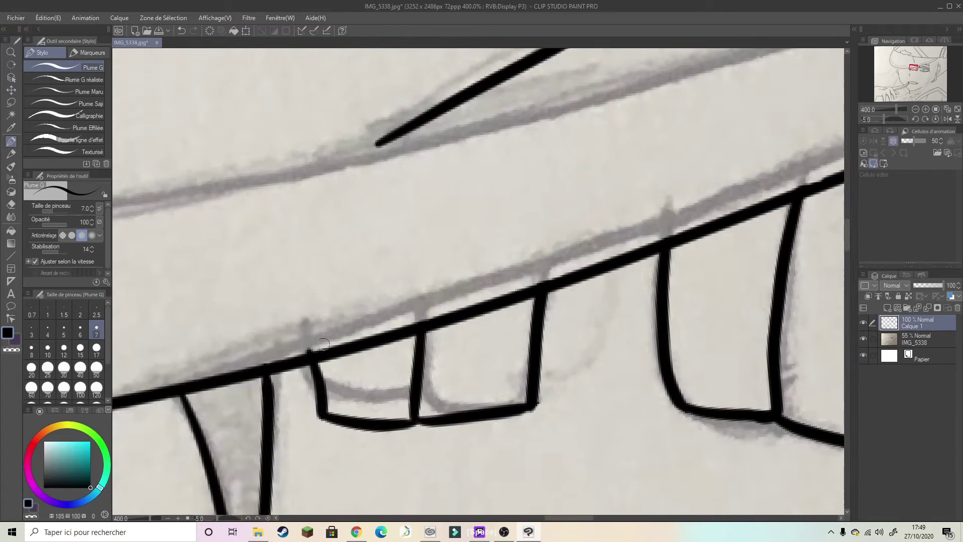
scroll(482, 345, "down", 3)
key("ctrl+z")
left_click_drag(877, 123, 908, 120)
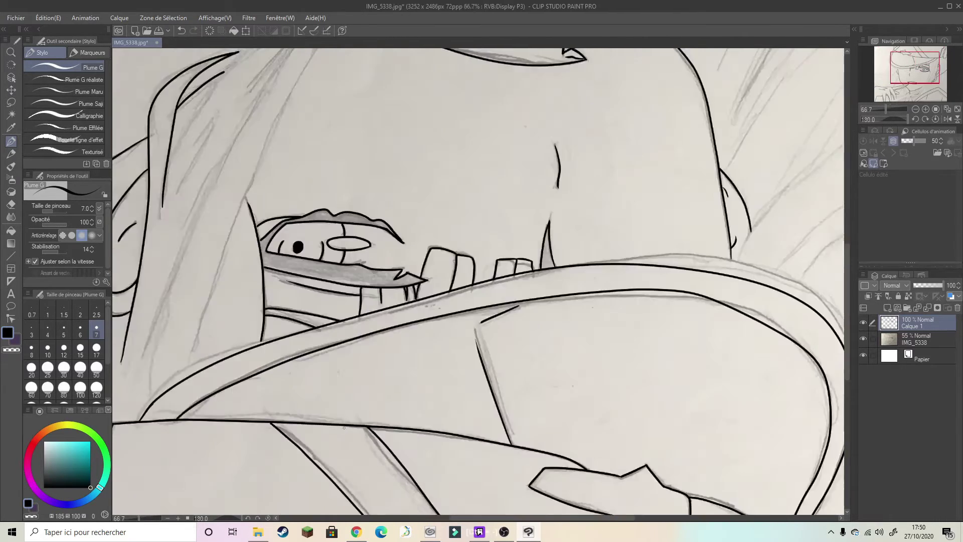
scroll(533, 198, "up", 5)
left_click_drag(533, 198, 647, 300)
key("ctrl+z")
left_click_drag(905, 120, 884, 119)
- Ink the inner brim curve, replacing the too-thick stroke with a cleaner one
left_click_drag(652, 301, 633, 227)
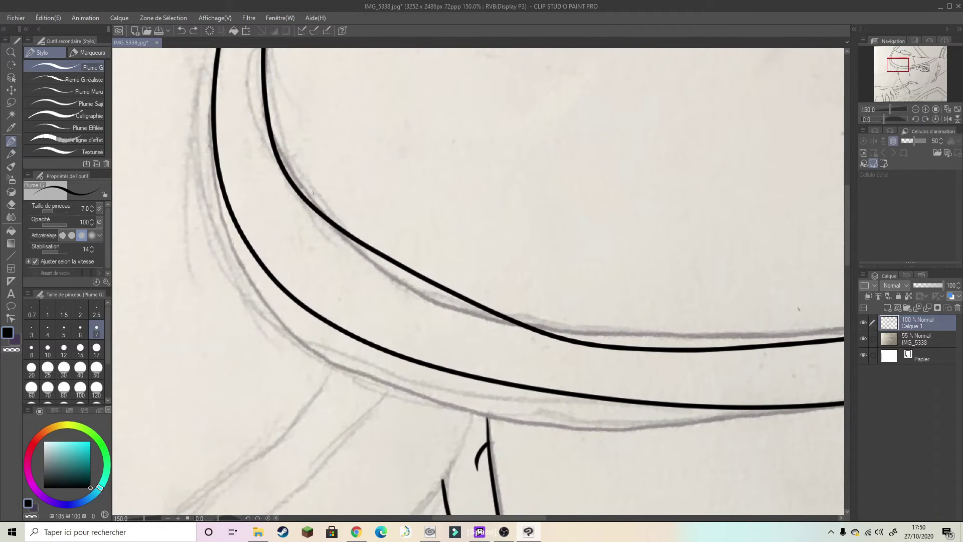
left_click_drag(310, 207, 527, 329)
scroll(527, 328, "up", 5)
scroll(527, 328, "down", 3)
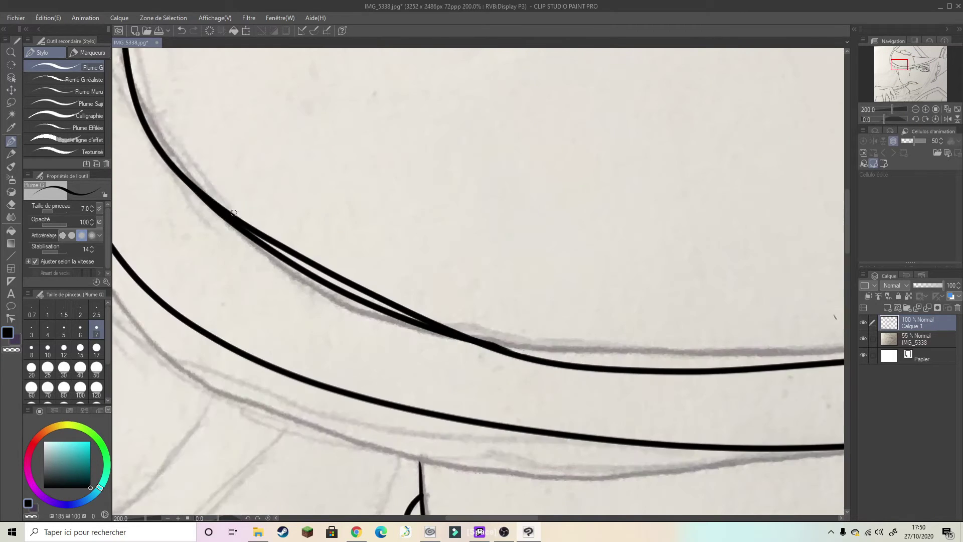
key("ctrl+z")
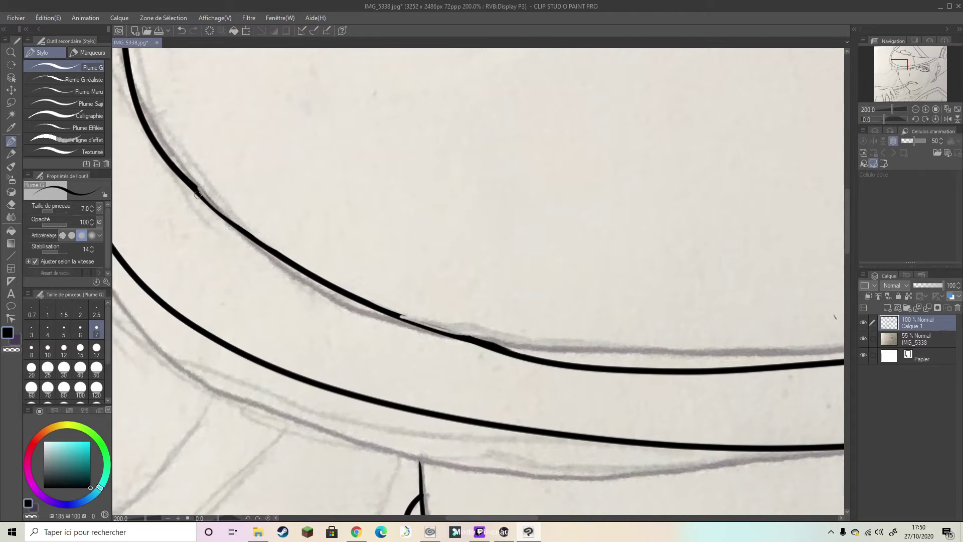
left_click_drag(200, 190, 527, 352)
scroll(526, 352, "up", 3)
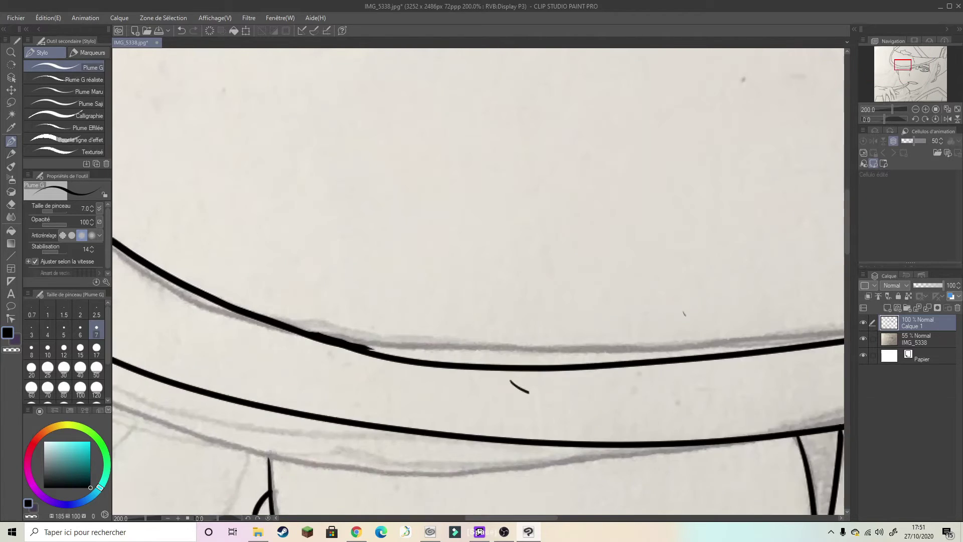
scroll(299, 342, "up", 1)
scroll(419, 354, "up", 1)
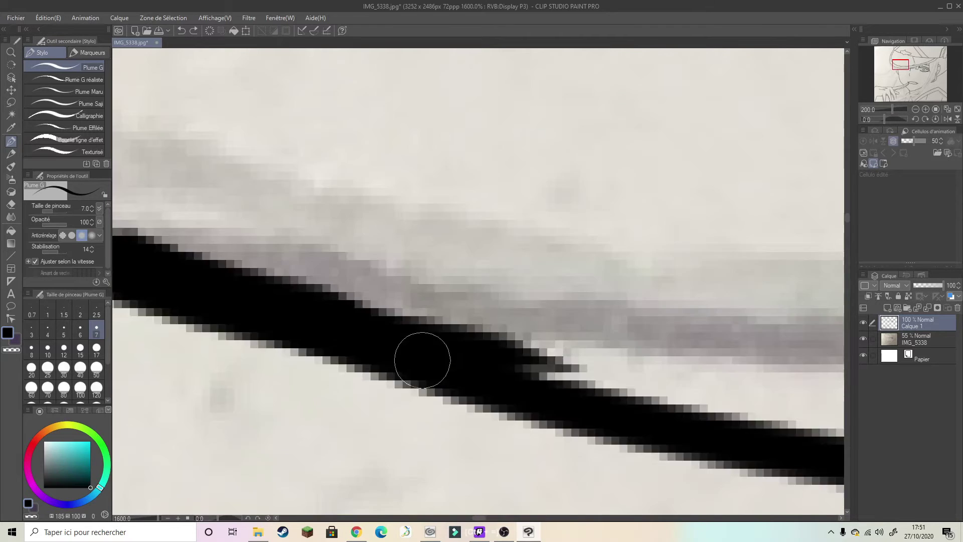
scroll(273, 315, "down", 2)
scroll(273, 315, "down", 5)
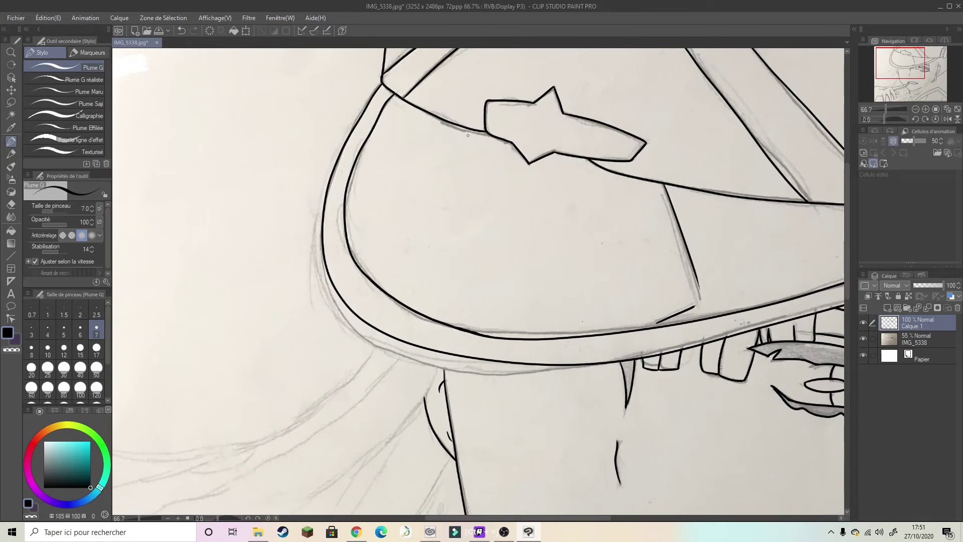
scroll(373, 166, "down", 2)
scroll(375, 171, "up", 4)
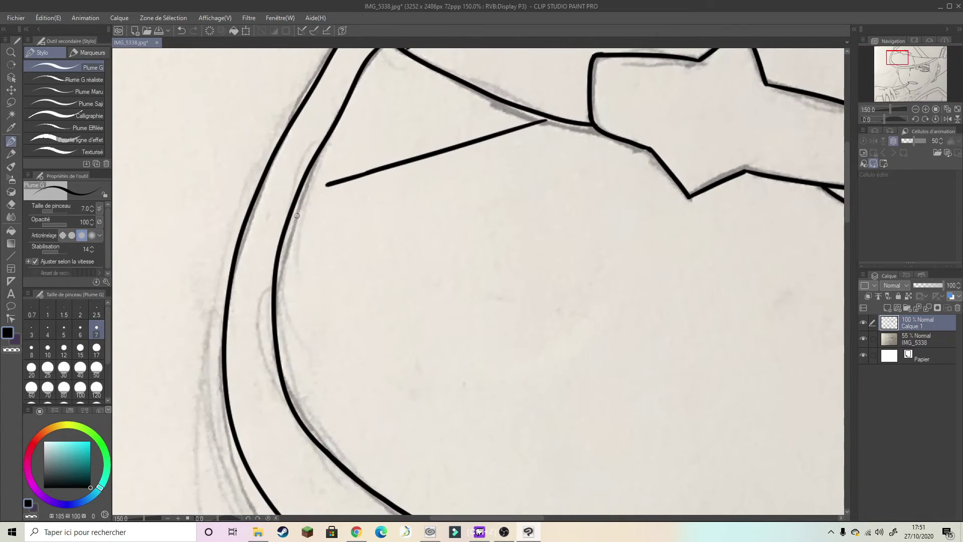
scroll(297, 215, "down", 1)
scroll(271, 281, "down", 1)
scroll(241, 351, "down", 1)
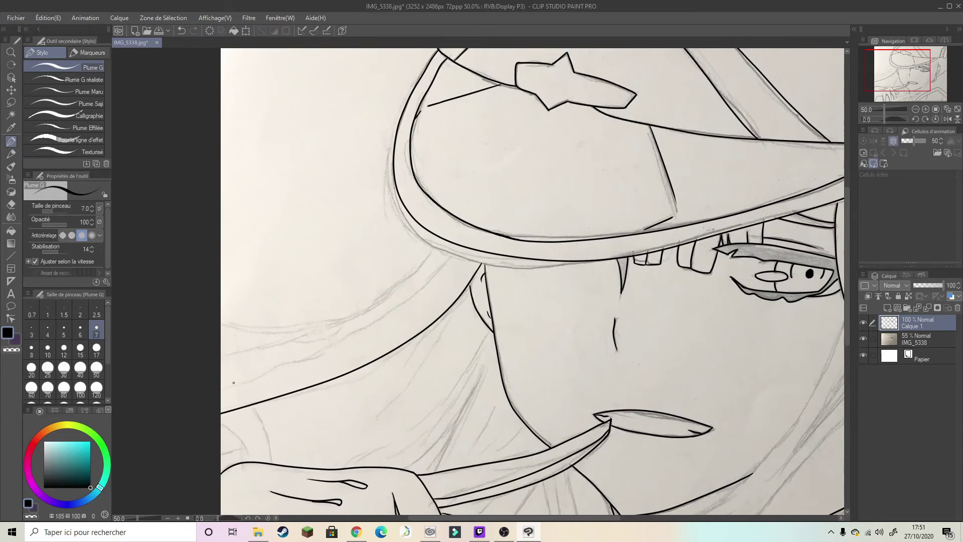
- Redraw the long hair strands sweeping left from the brim, retrying weak strokes
key("ctrl+z")
left_click_drag(484, 255, 201, 399)
left_click_drag(436, 236, 221, 377)
key("ctrl+plus")
key("ctrl+plus")
key("ctrl+plus")
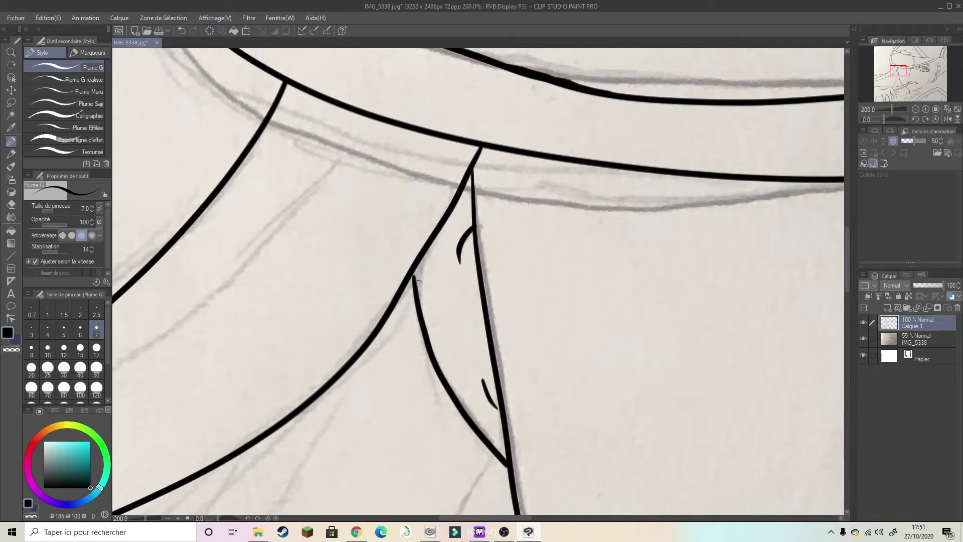
key("ctrl+minus")
left_click_drag(504, 272, 238, 321)
key("ctrl+z")
left_click_drag(712, 126, 266, 434)
key("ctrl+z")
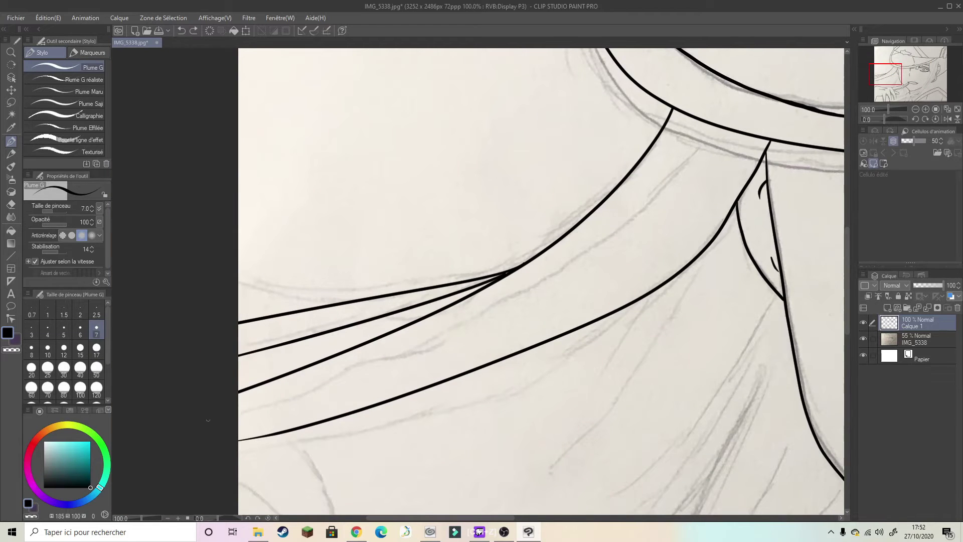
left_click_drag(712, 127, 266, 434)
key("ctrl+minus")
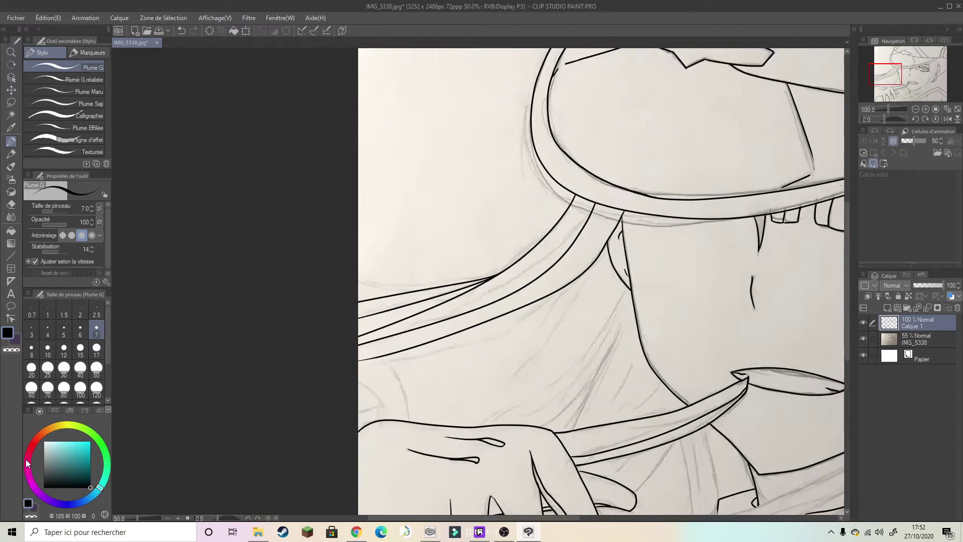
- Review the drawing zoomed out and ink a short extra hair strand below the strands
scroll(601, 281, "up", 5)
scroll(687, 394, "down", 8)
scroll(556, 297, "up", 4)
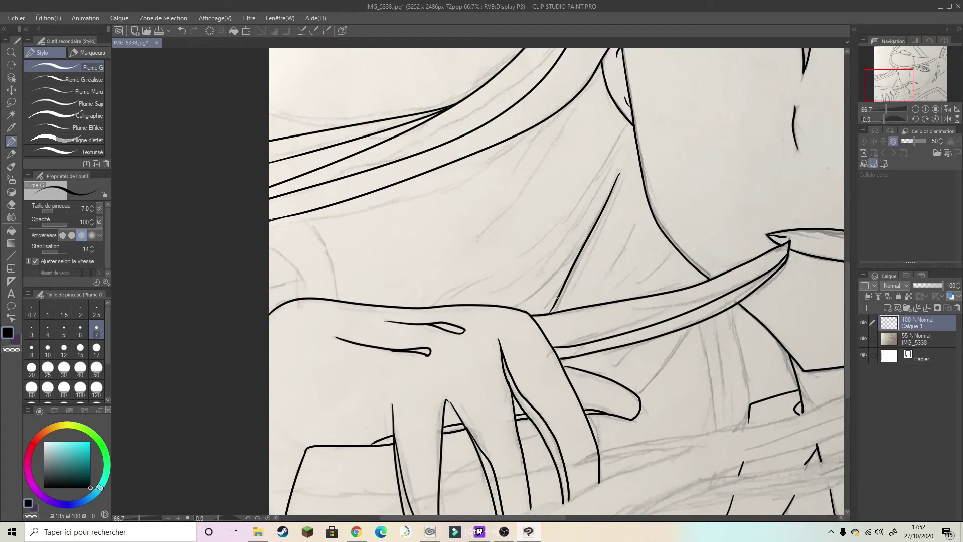
scroll(557, 297, "down", 3)
scroll(568, 222, "up", 3)
scroll(540, 344, "up", 1)
scroll(539, 344, "down", 1)
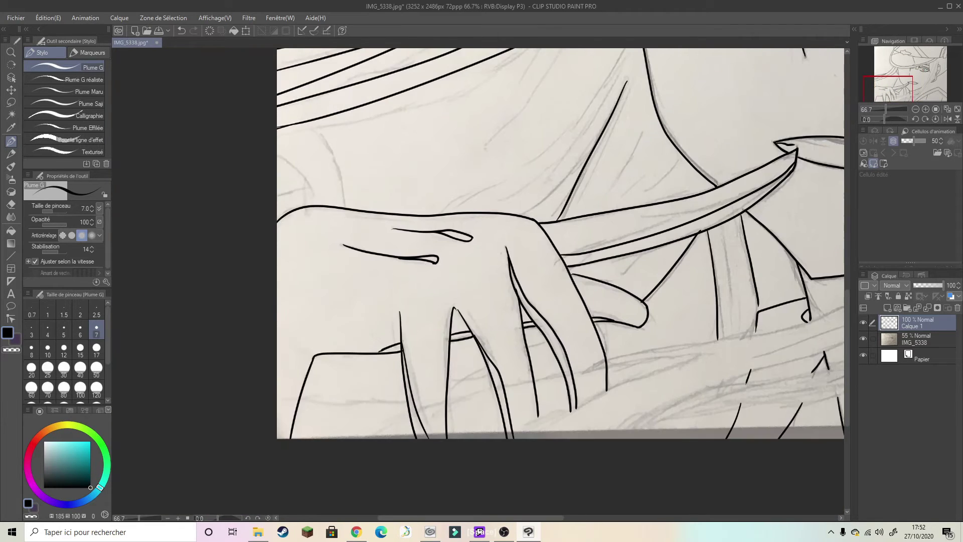
scroll(540, 345, "down", 2)
scroll(539, 345, "up", 2)
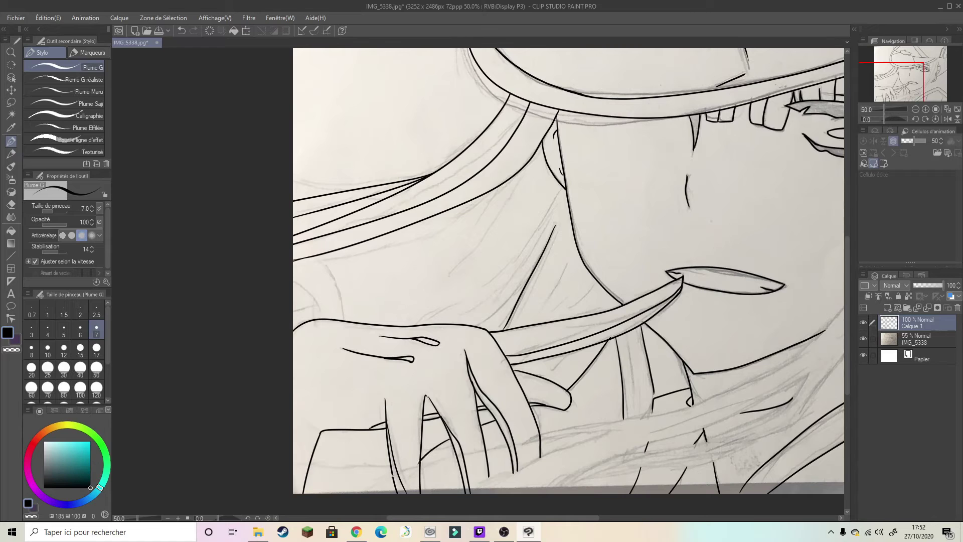
left_click_drag(504, 401, 513, 407)
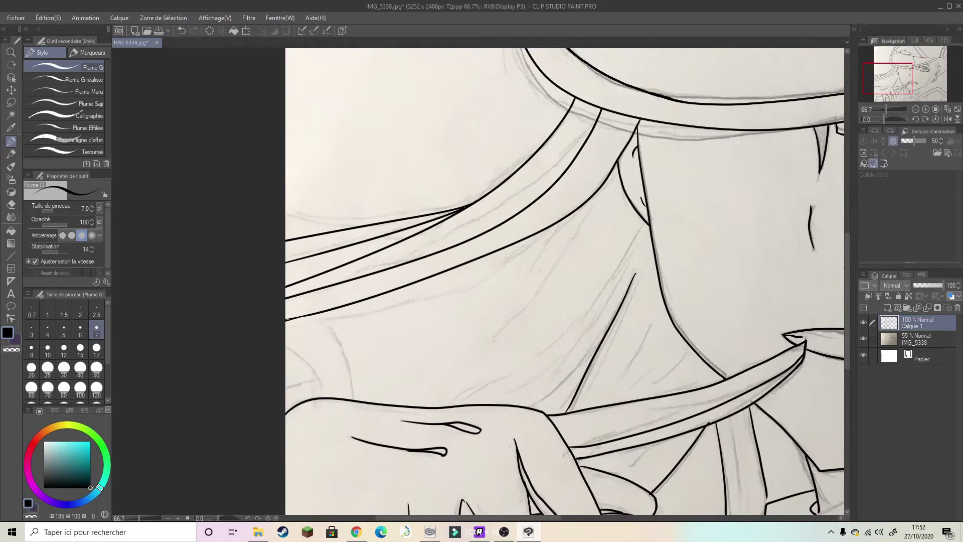
scroll(577, 337, "down", 1)
left_click_drag(563, 303, 424, 328)
scroll(423, 329, "up", 1)
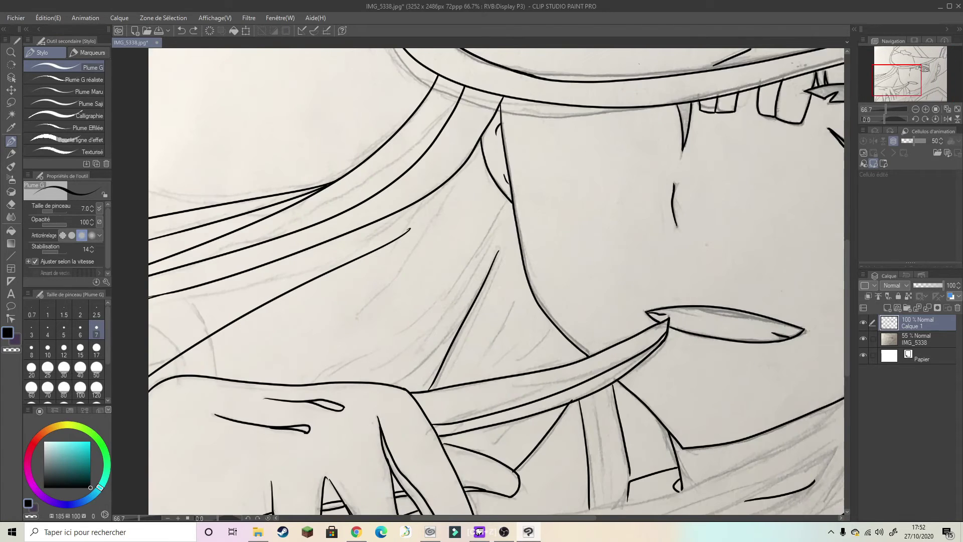
scroll(423, 329, "up", 1)
scroll(560, 400, "up", 1)
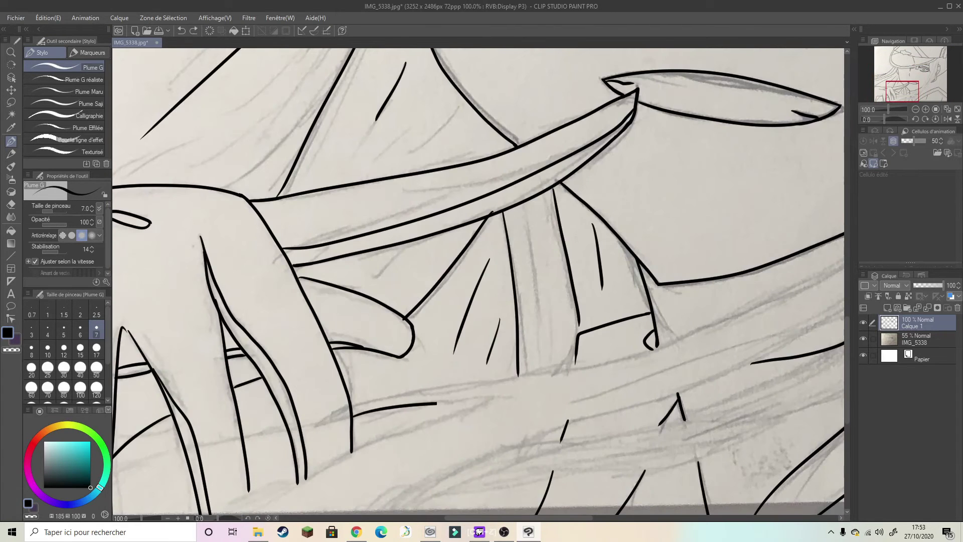
scroll(416, 454, "down", 2)
left_click_drag(607, 118, 577, 209)
mouse_move(876, 122)
left_mouse_down()
mouse_move(907, 119)
mouse_move(889, 119)
left_mouse_up()
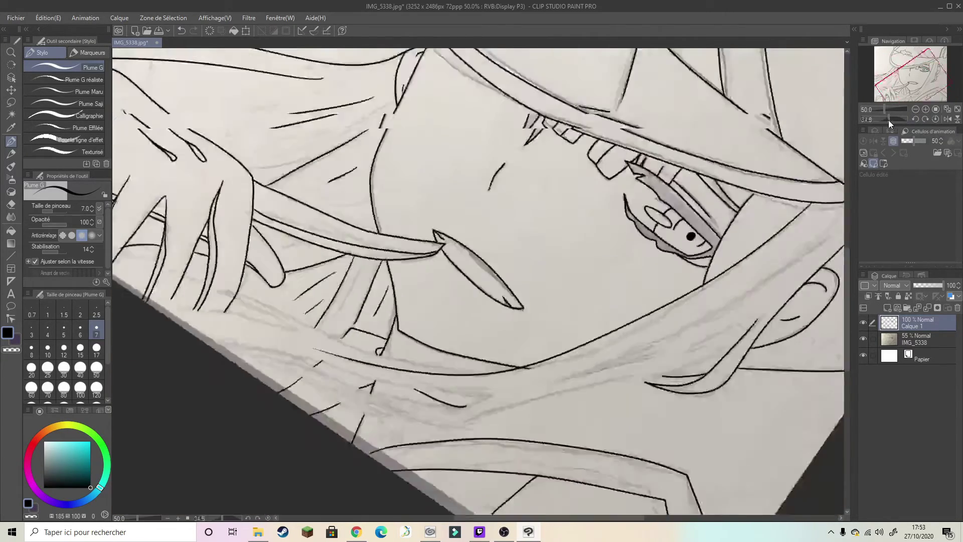
- Undo the long stray diagonal ink stroke across the lower hair strands
scroll(671, 233, "up", 1)
scroll(671, 233, "up", 3)
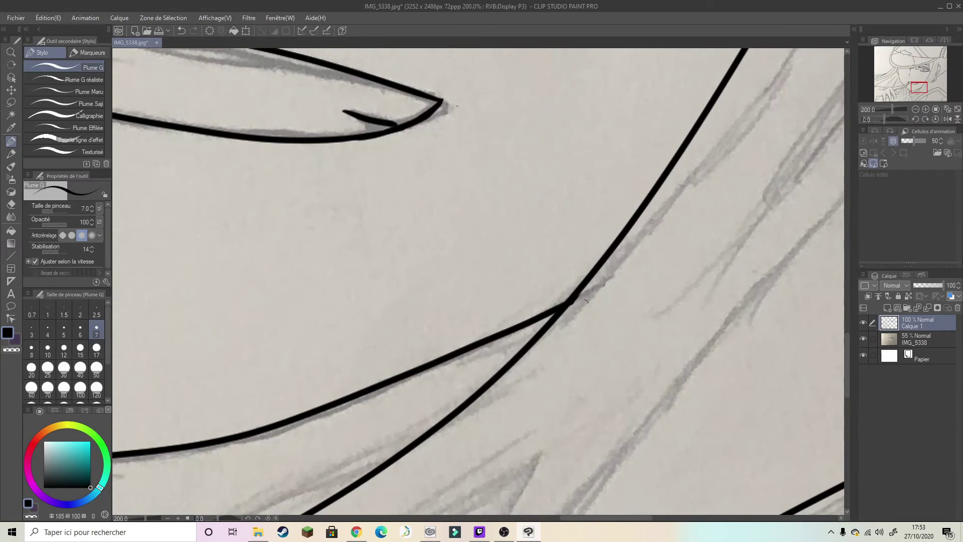
scroll(585, 302, "down", 4)
scroll(639, 297, "down", 1)
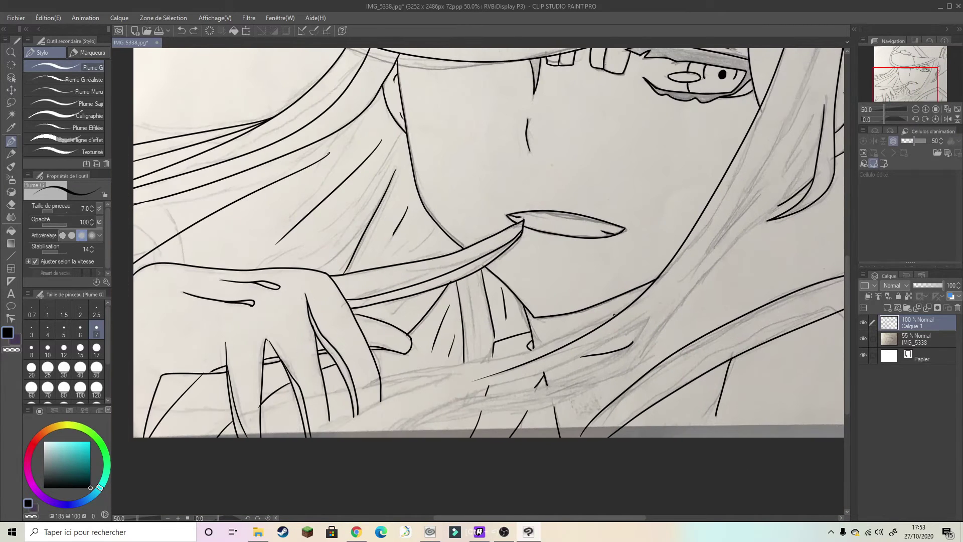
scroll(614, 314, "up", 2)
scroll(203, 436, "up", 4)
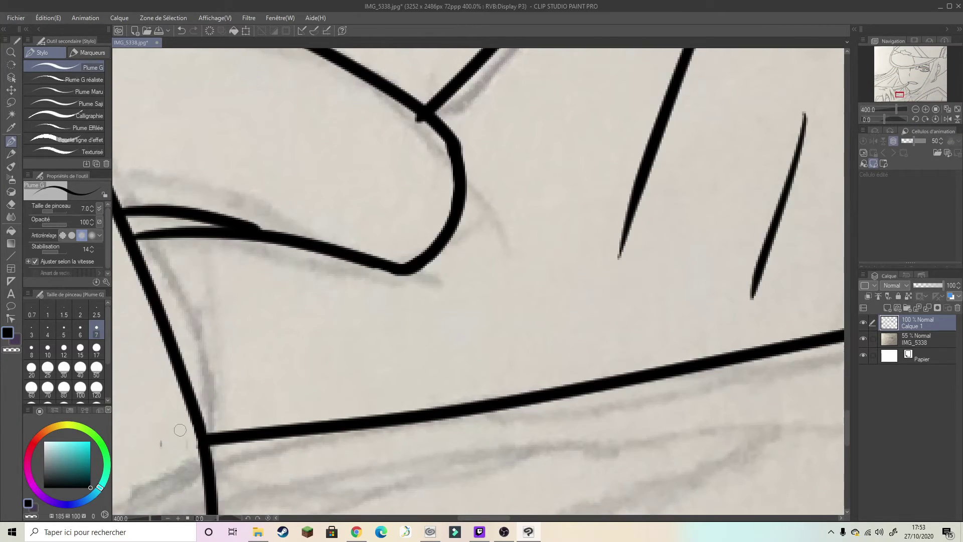
scroll(526, 332, "down", 4)
left_click_drag(238, 416, 419, 321)
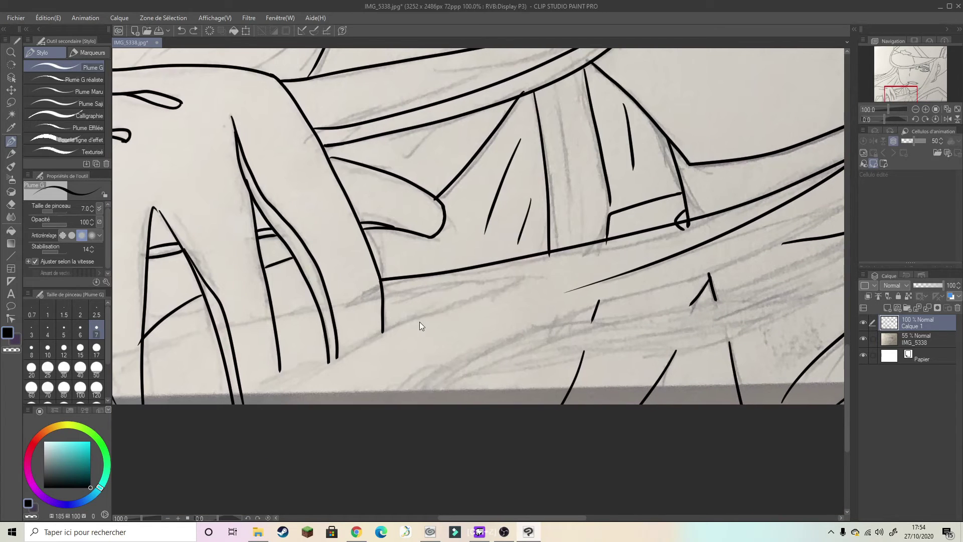
scroll(279, 371, "up", 2)
scroll(366, 368, "up", 2)
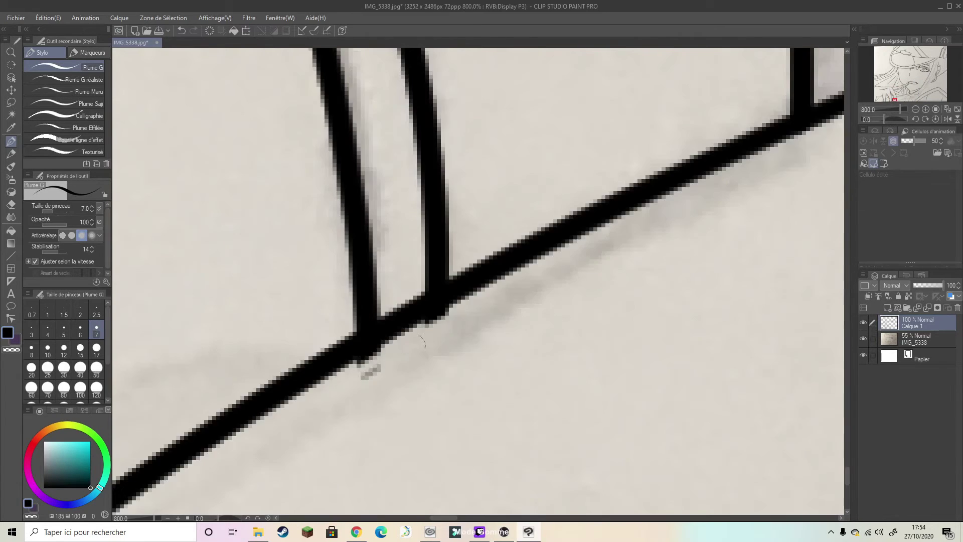
scroll(368, 351, "down", 2)
scroll(192, 399, "down", 5)
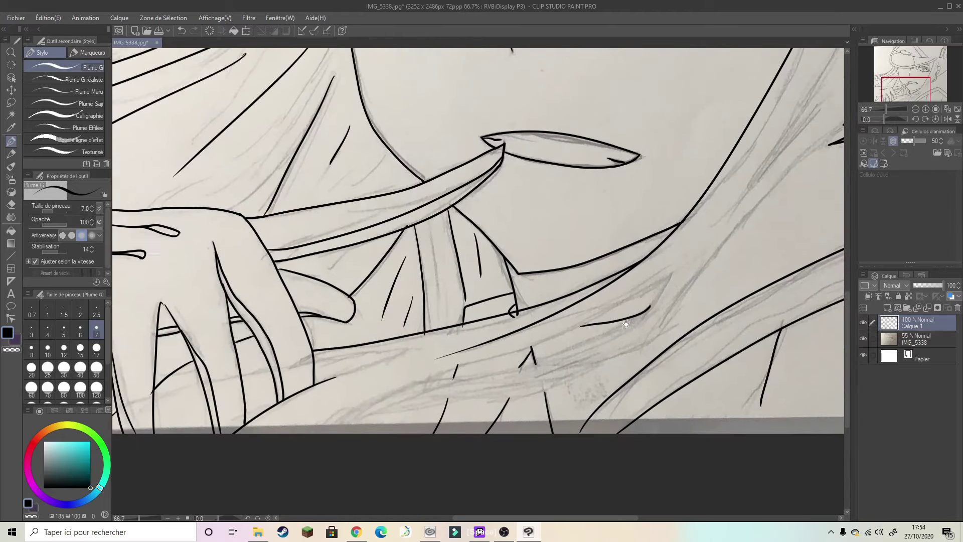
key("ctrl+z")
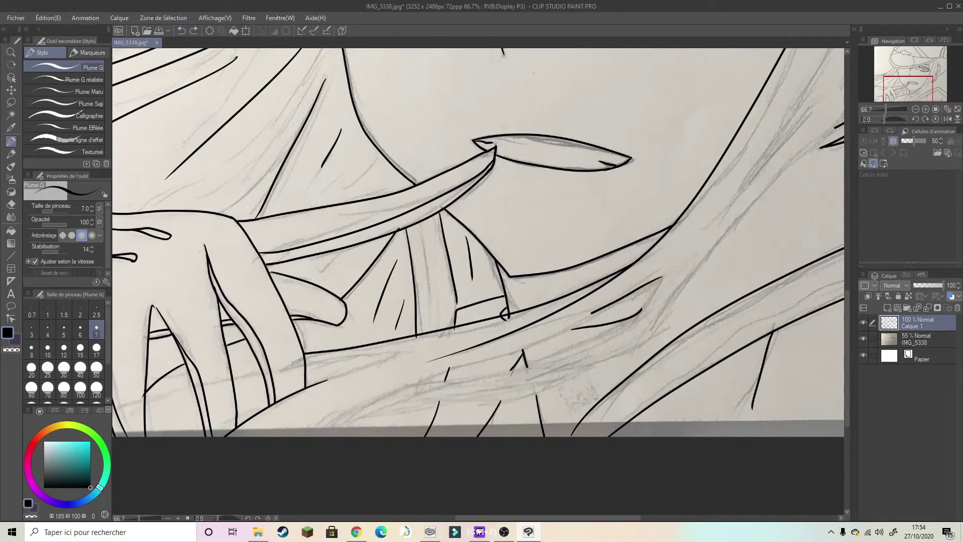
- Undo the short stray stroke, then check the cleaned face and hair
scroll(465, 385, "up", 1)
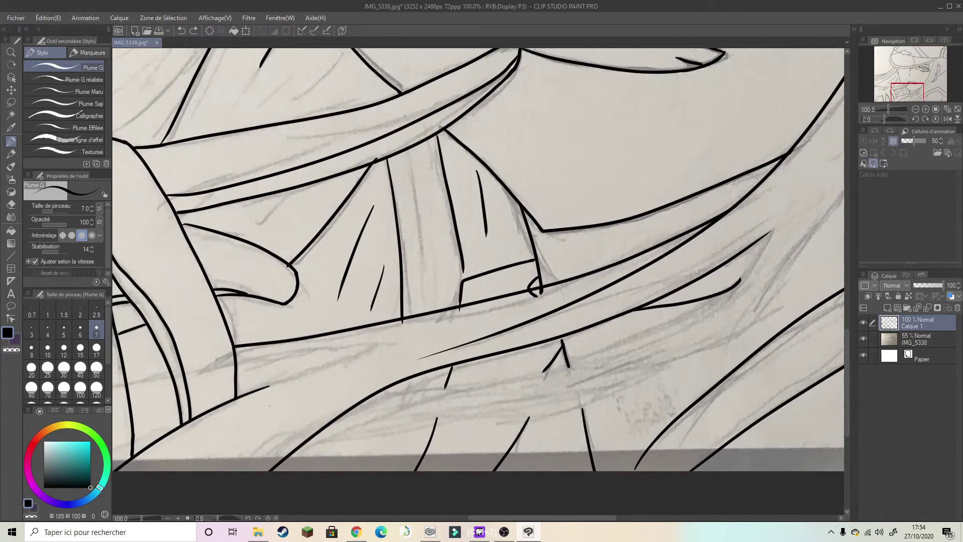
left_click_drag(170, 380, 350, 385)
scroll(510, 359, "down", 2)
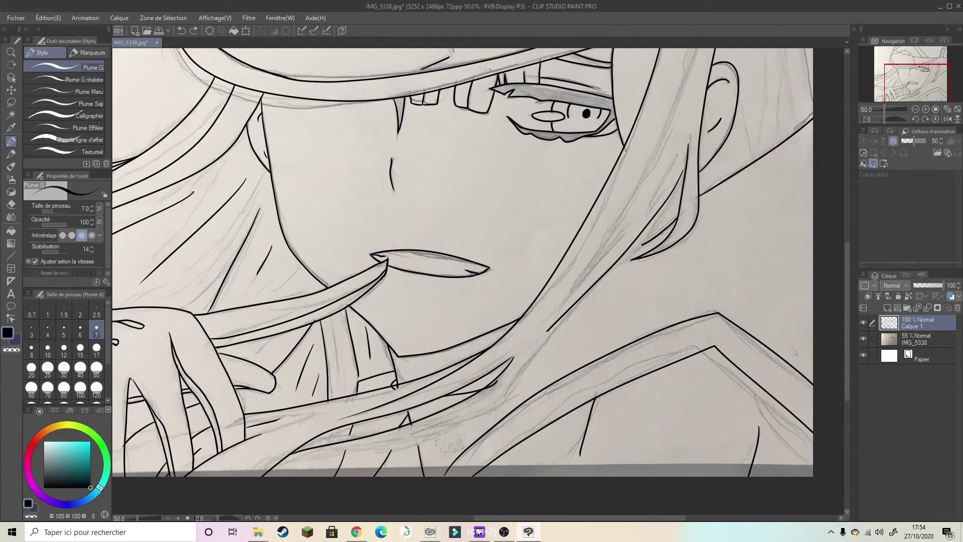
scroll(597, 301, "up", 2)
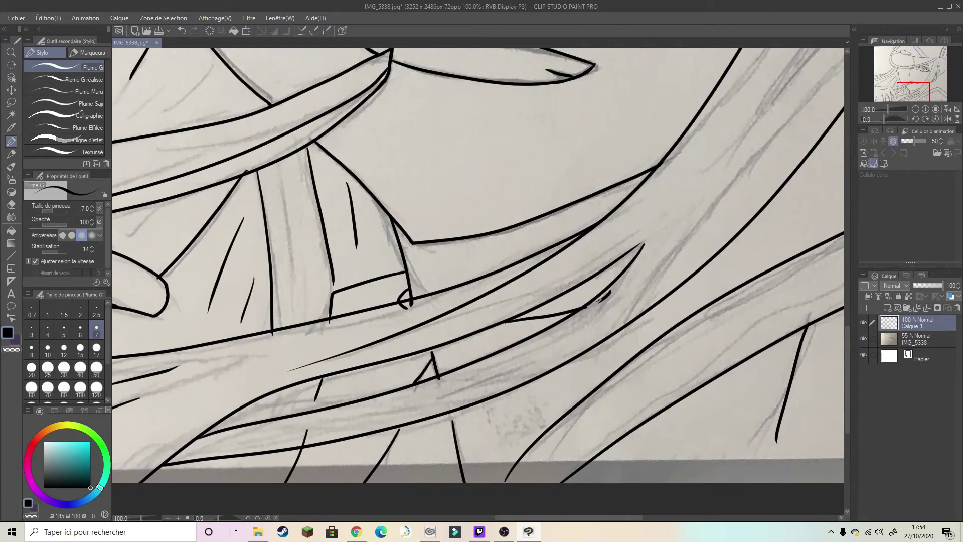
scroll(596, 301, "up", 4)
scroll(445, 253, "down", 4)
scroll(432, 231, "up", 1)
scroll(370, 252, "up", 3)
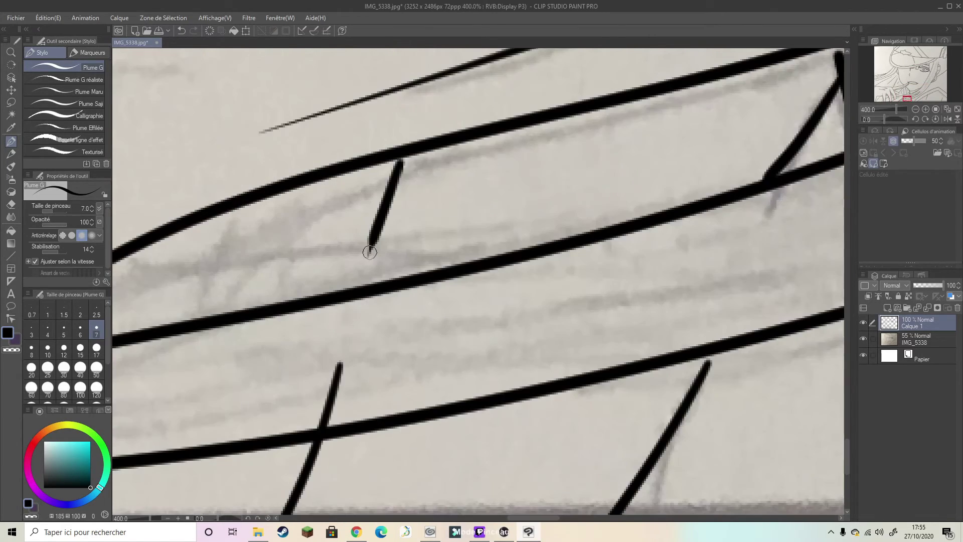
key("ctrl+z")
scroll(318, 423, "down", 4)
scroll(457, 353, "up", 1)
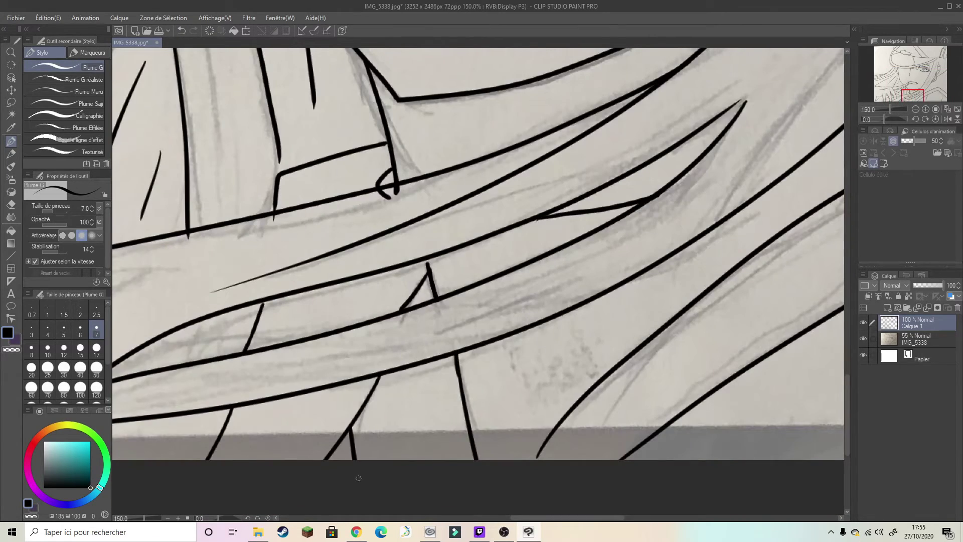
scroll(466, 426, "down", 3)
scroll(464, 406, "up", 3)
scroll(462, 387, "down", 3)
scroll(462, 386, "down", 1)
scroll(469, 381, "up", 4)
scroll(479, 374, "up", 3)
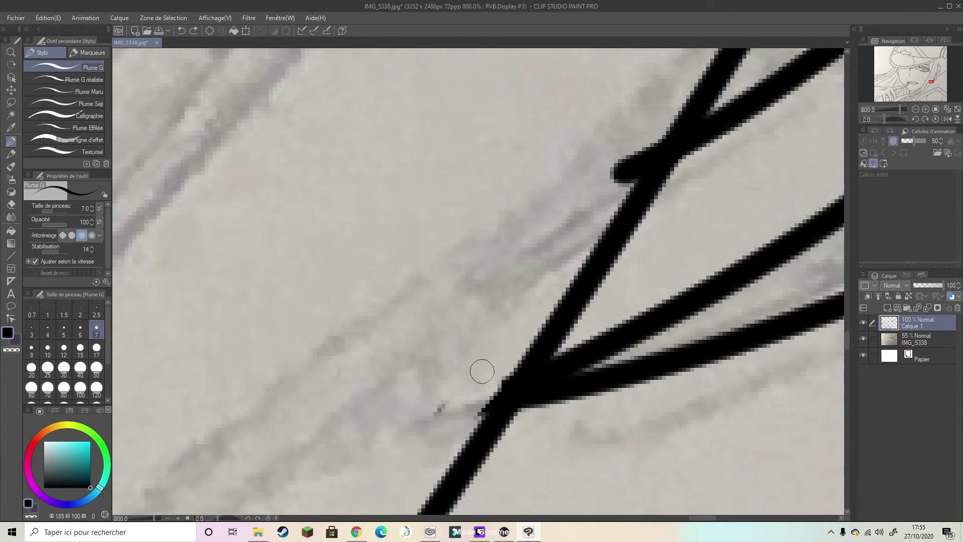
scroll(482, 371, "down", 3)
scroll(492, 351, "down", 3)
scroll(584, 380, "down", 3)
mouse_move(584, 380)
left_mouse_down()
mouse_move(566, 357)
mouse_move(609, 255)
mouse_move(637, 241)
left_mouse_up()
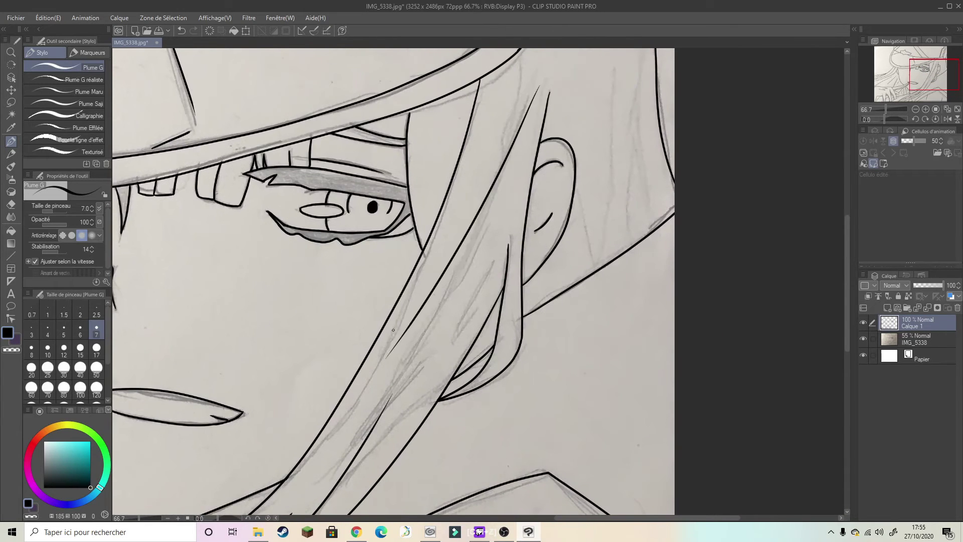
left_click_drag(393, 330, 285, 485)
scroll(672, 151, "down", 1)
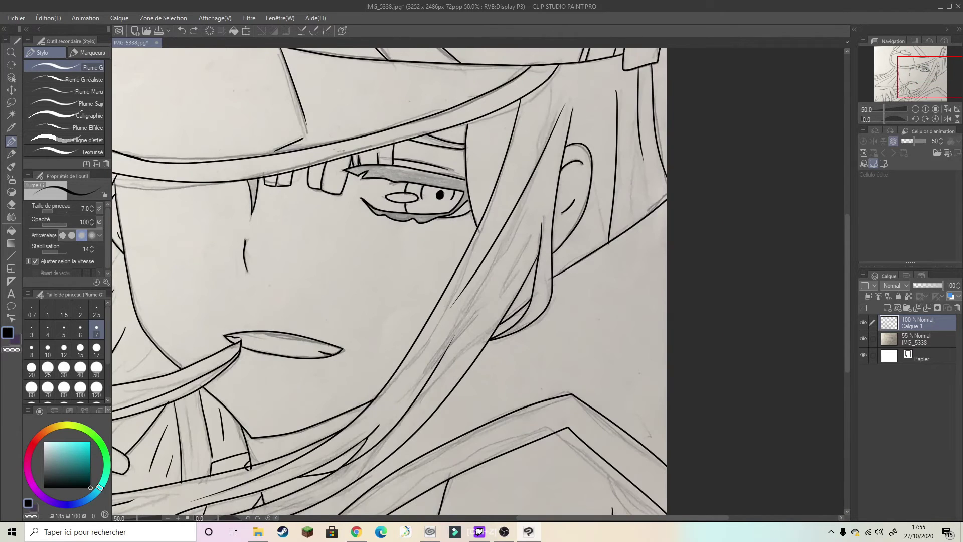
left_click_drag(542, 383, 575, 314)
scroll(618, 467, "down", 1)
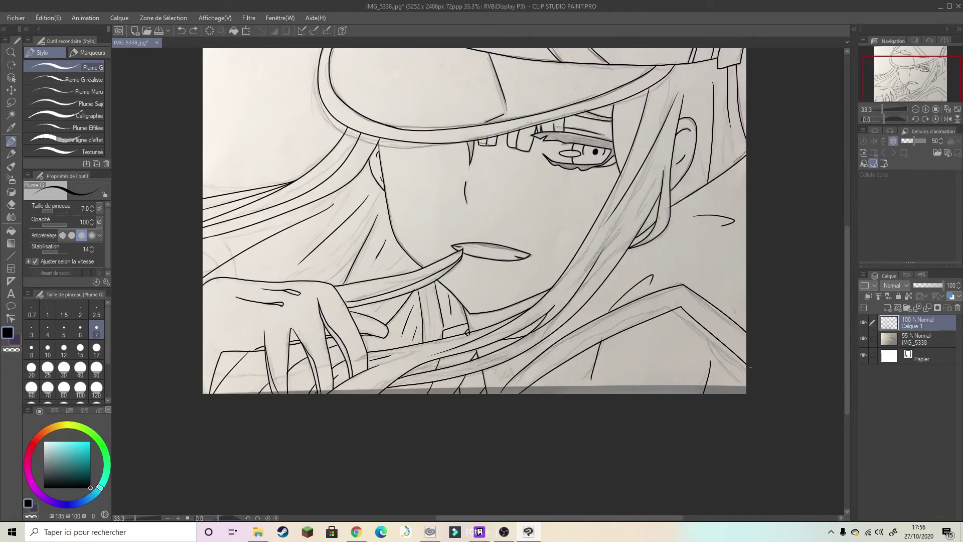
scroll(577, 436, "up", 3)
scroll(551, 416, "down", 2)
scroll(531, 404, "up", 1)
scroll(531, 404, "down", 1)
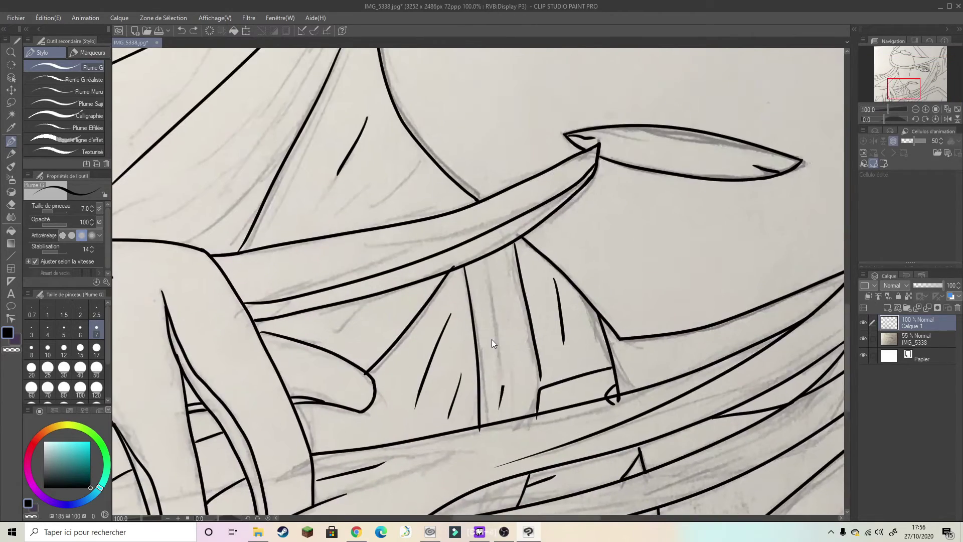
scroll(492, 339, "down", 1)
scroll(492, 339, "down", 1)
scroll(491, 339, "down", 1)
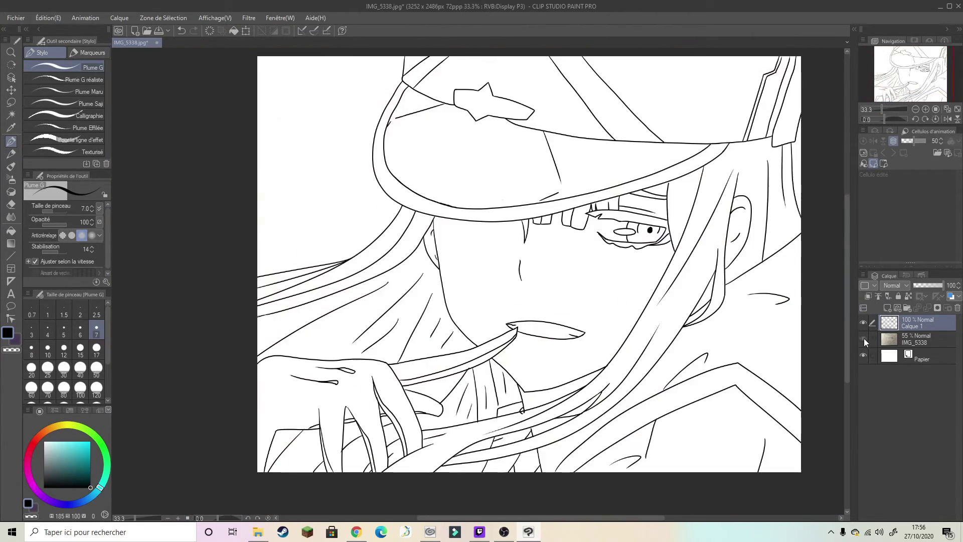
- Hide the pencil reference layer IMG_5338 and inspect the clean hand line art
left_click(863, 339)
scroll(453, 502, "up", 7)
scroll(426, 420, "down", 5)
scroll(551, 391, "down", 5)
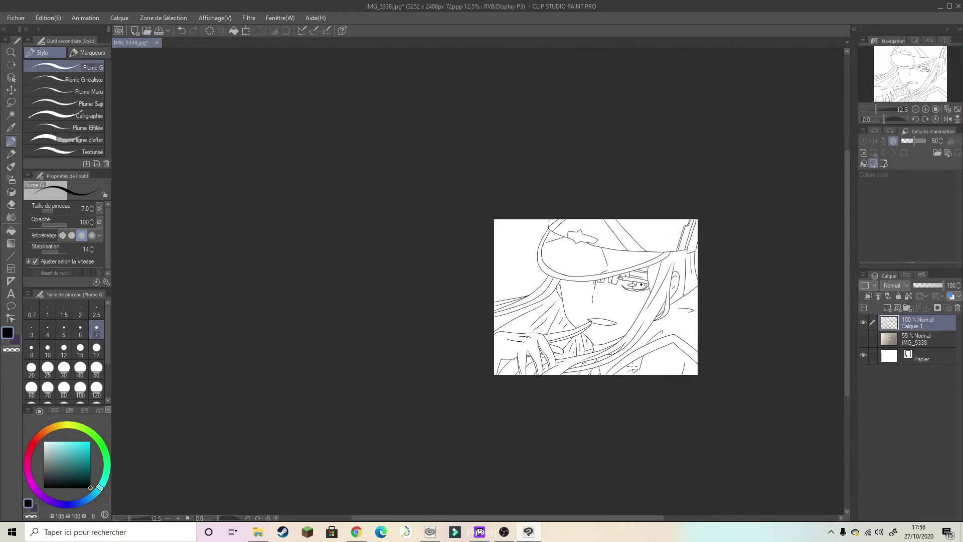
scroll(633, 367, "up", 3)
scroll(552, 326, "up", 1)
left_click_drag(351, 401, 451, 251)
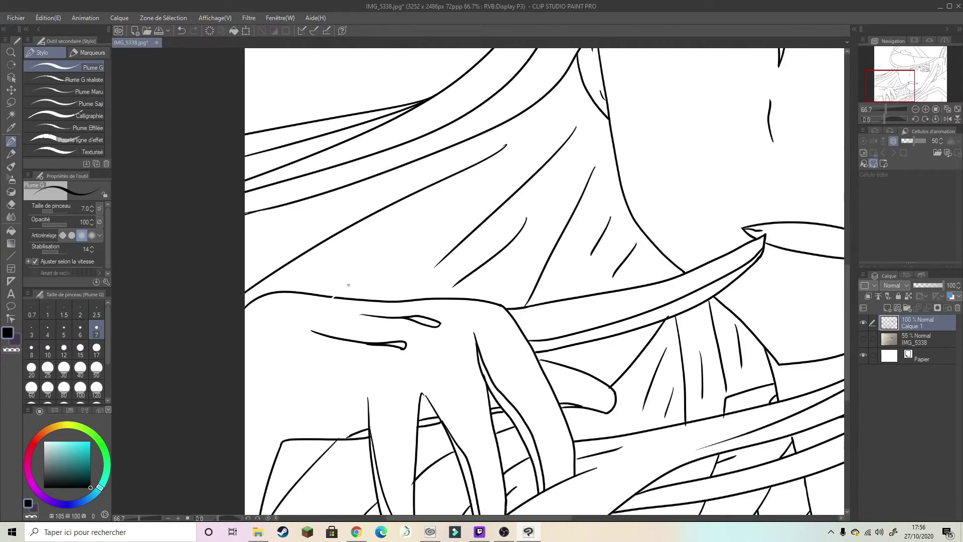
scroll(404, 310, "up", 1)
left_click_drag(404, 310, 274, 382)
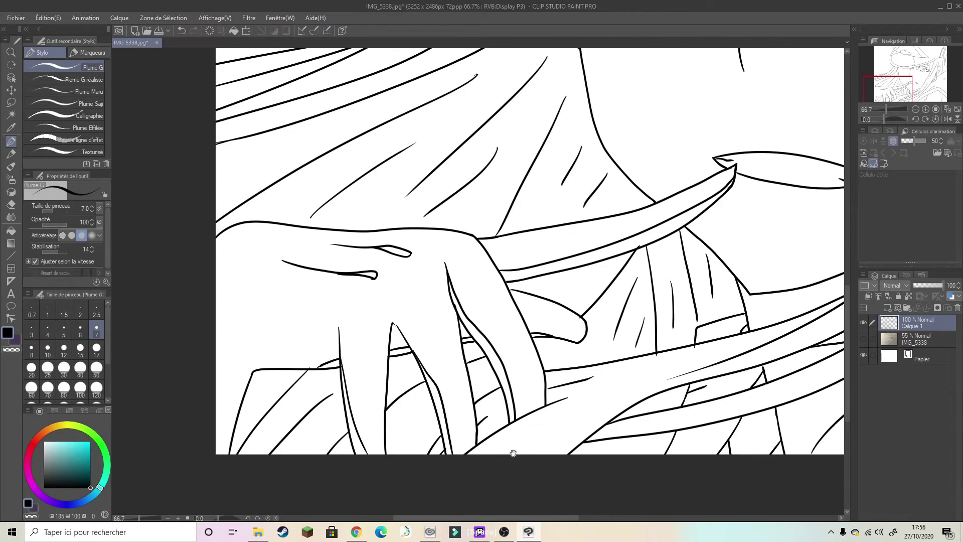
scroll(588, 283, "down", 3)
scroll(518, 483, "up", 4)
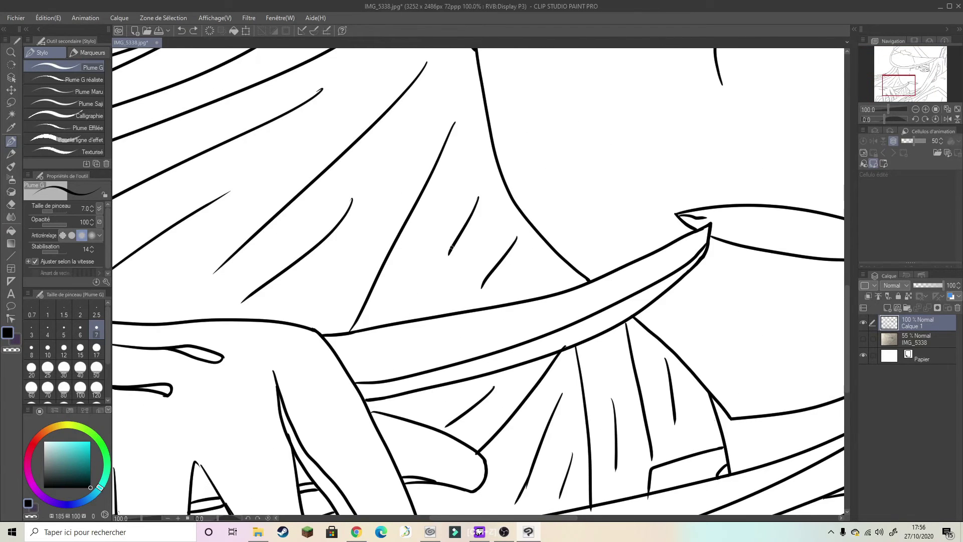
scroll(452, 247, "down", 3)
scroll(524, 187, "up", 1)
scroll(524, 186, "up", 2)
scroll(524, 187, "up", 1)
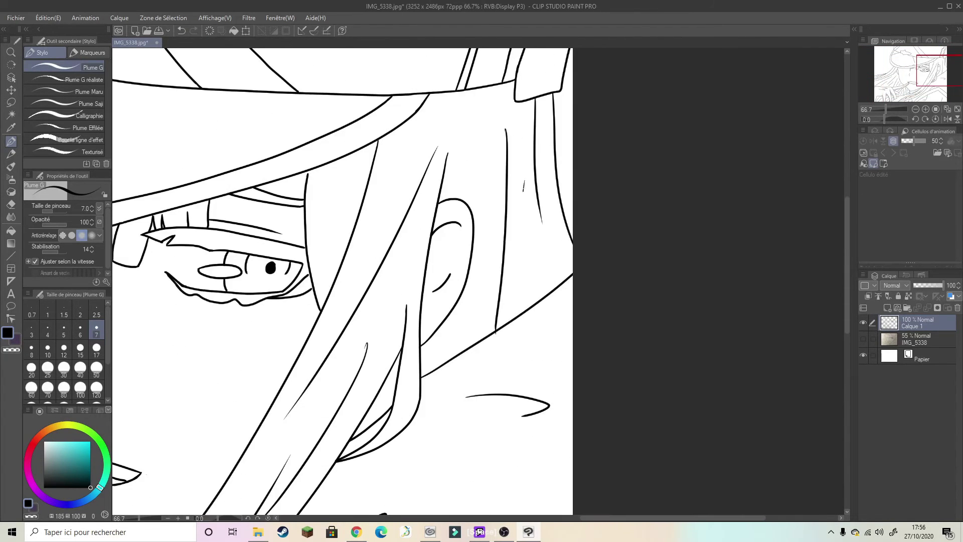
scroll(591, 424, "down", 3)
scroll(591, 423, "up", 1)
scroll(589, 357, "down", 3)
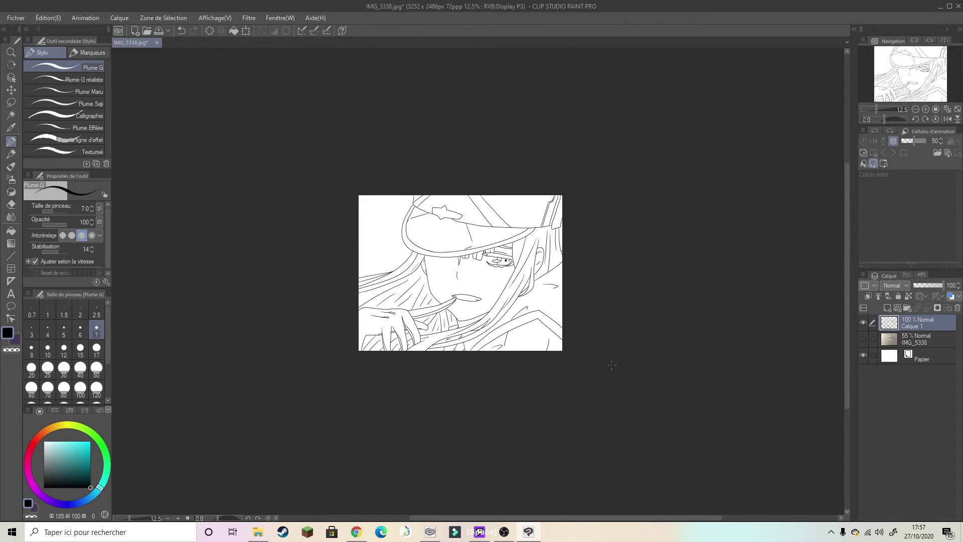
scroll(589, 357, "up", 1)
scroll(404, 307, "up", 2)
scroll(380, 297, "up", 2)
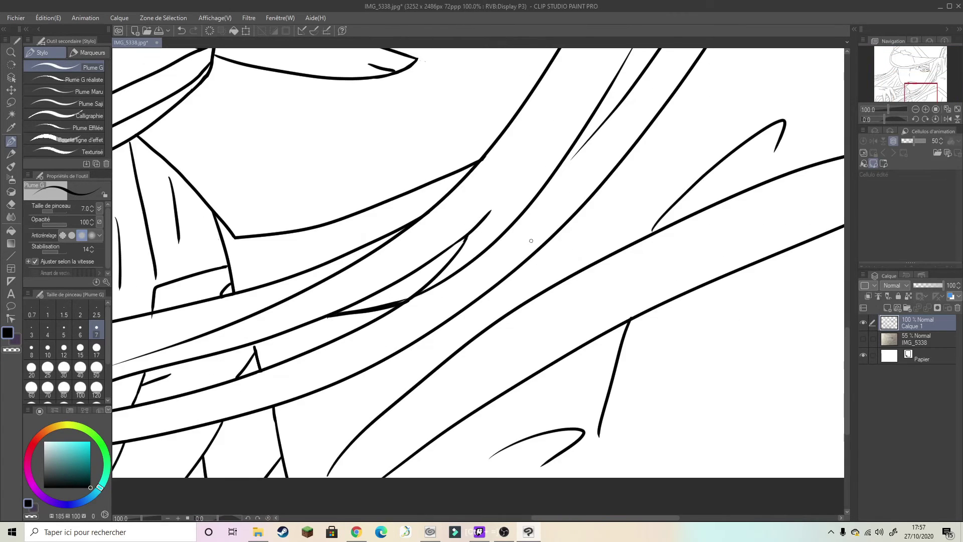
scroll(262, 310, "up", 1)
scroll(263, 303, "down", 1)
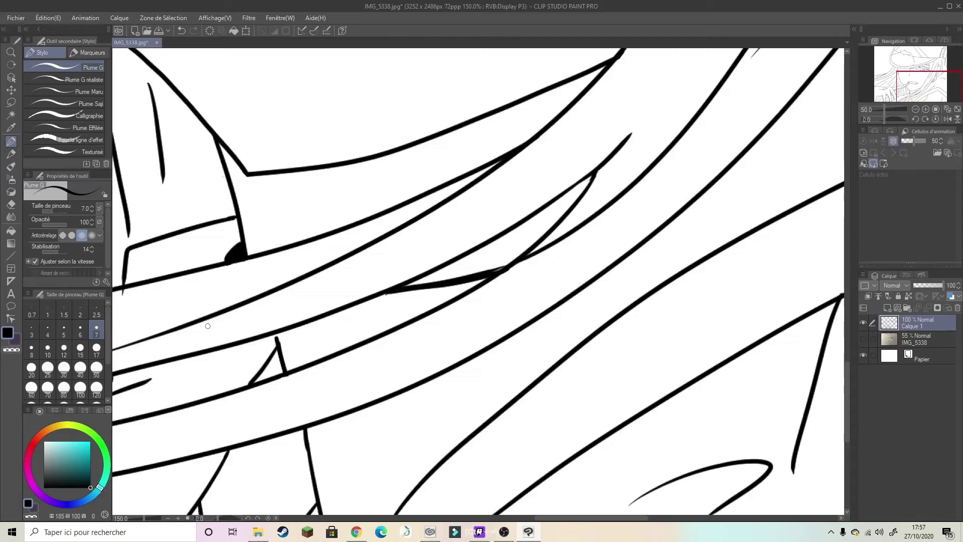
scroll(372, 318, "up", 3)
scroll(329, 366, "up", 1)
scroll(329, 366, "down", 6)
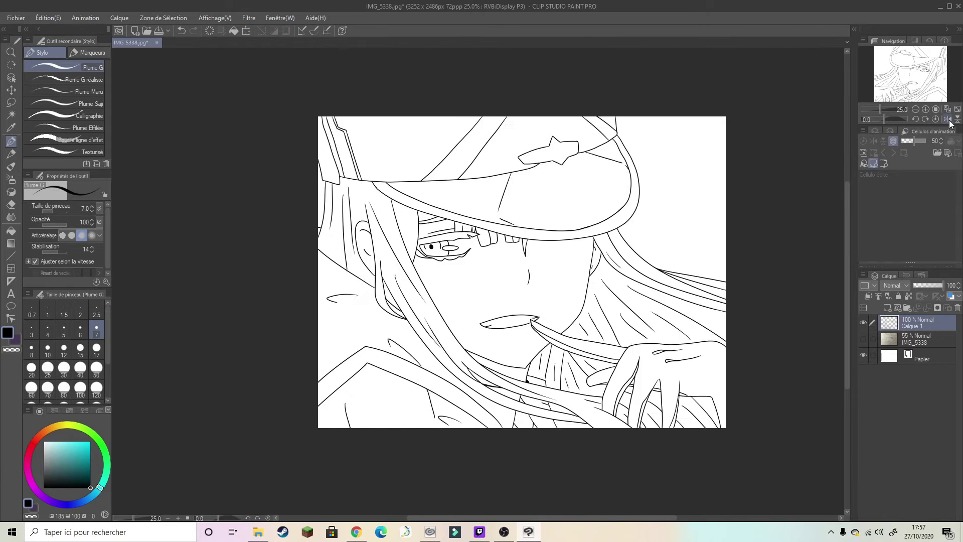
scroll(299, 389, "up", 3)
- Fill the eyelid band above the eye solid black, then return to the pen
key("g")
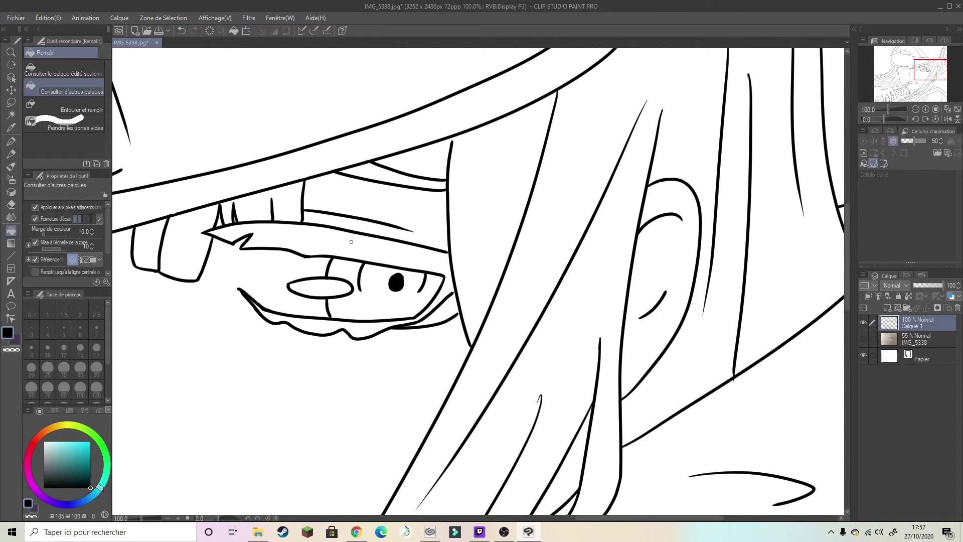
left_click(383, 251)
scroll(281, 241, "up", 1)
scroll(277, 201, "up", 3)
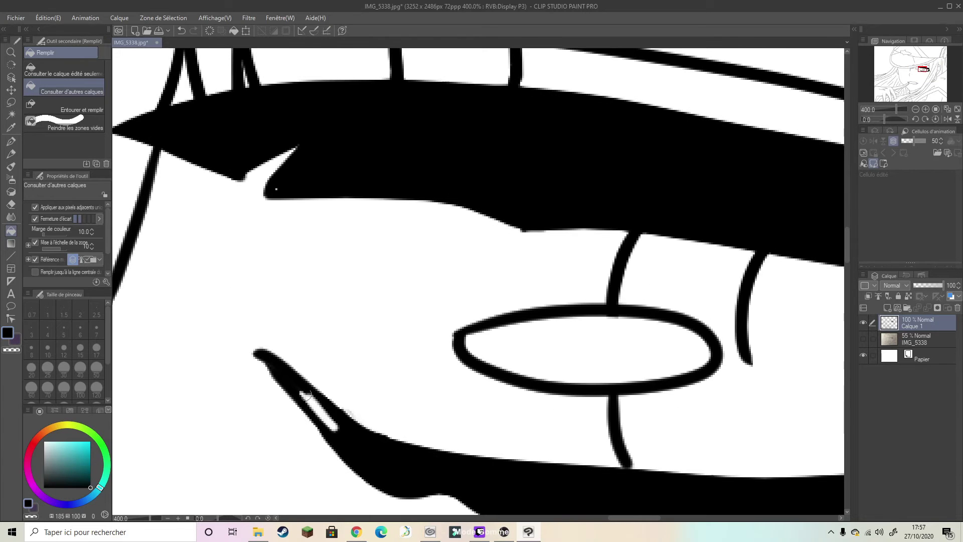
key("p")
scroll(326, 419, "down", 5)
- Ink four short vertical hatch strokes under the corner with the G-pen
scroll(653, 334, "down", 2)
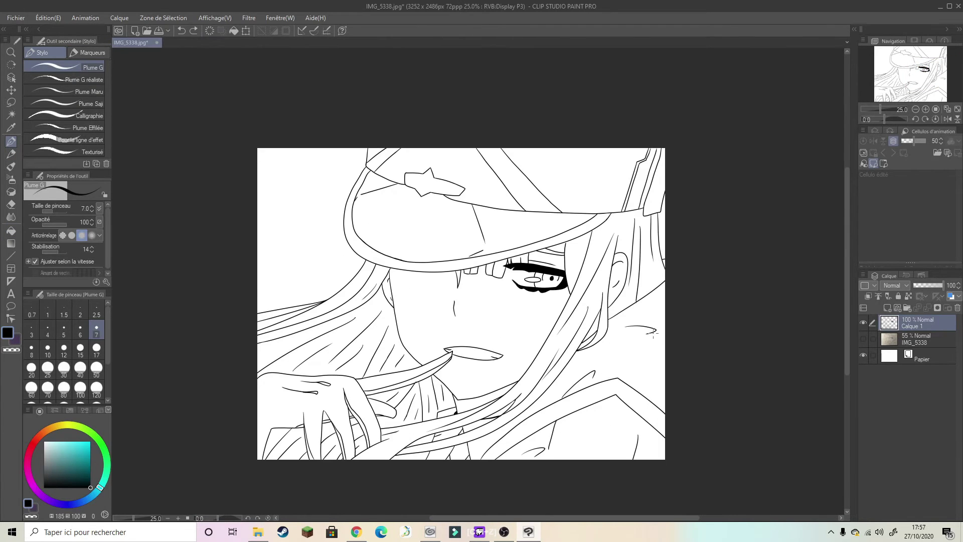
scroll(661, 327, "up", 2)
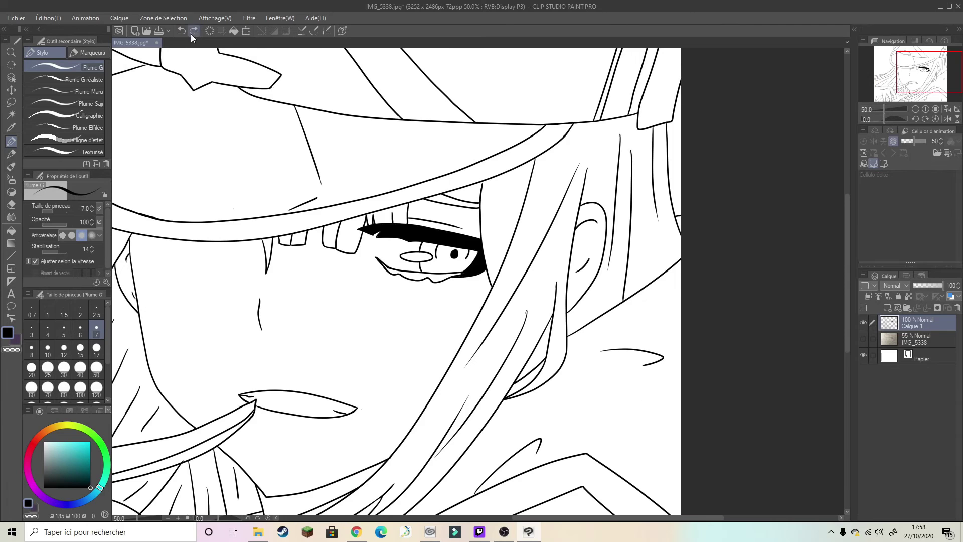
scroll(213, 90, "up", 1)
scroll(822, 511, "up", 3)
scroll(513, 243, "down", 3)
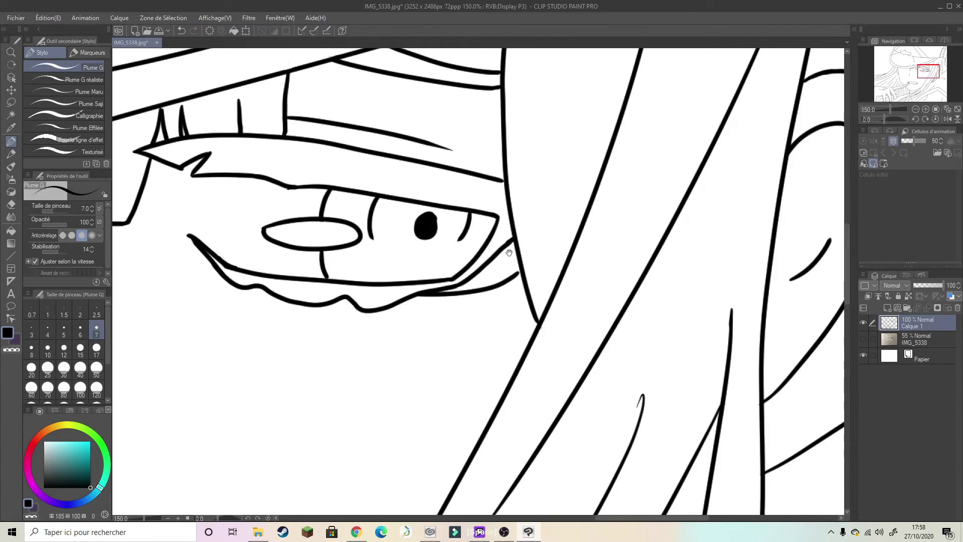
scroll(451, 271, "down", 2)
scroll(426, 286, "down", 1)
scroll(404, 296, "up", 5)
left_click_drag(371, 261, 366, 331)
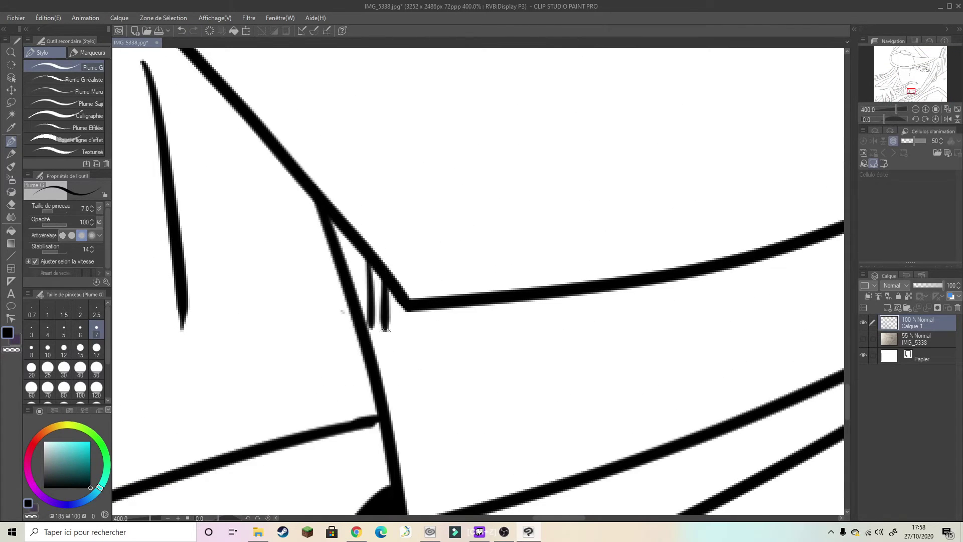
left_click_drag(424, 310, 421, 356)
left_click_drag(449, 309, 444, 359)
scroll(444, 359, "down", 1)
scroll(376, 387, "down", 1)
left_click_drag(370, 384, 369, 397)
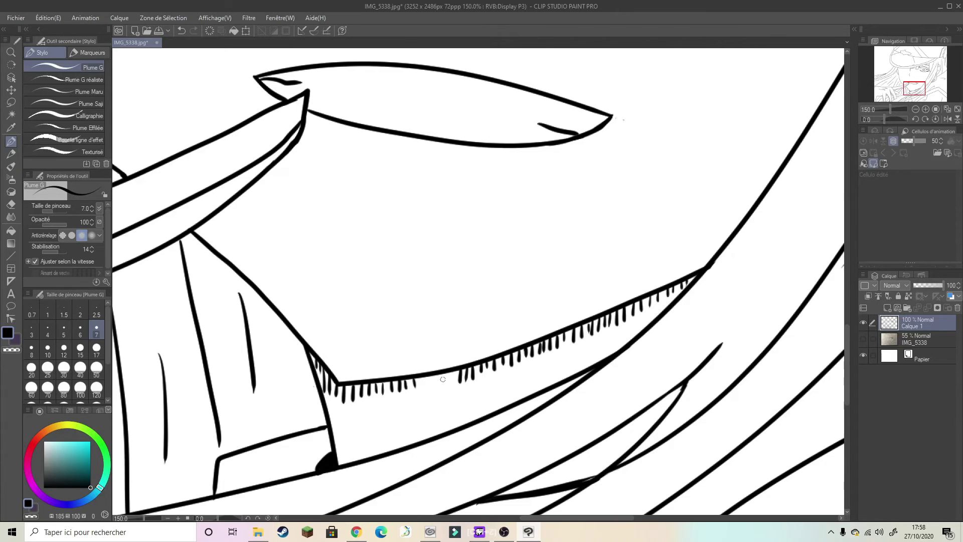
- Add a small hatch stroke under the hat brim and zoom out to check the face
scroll(424, 379, "down", 3)
scroll(501, 310, "up", 2)
scroll(523, 309, "up", 1)
left_click_drag(524, 303, 524, 309)
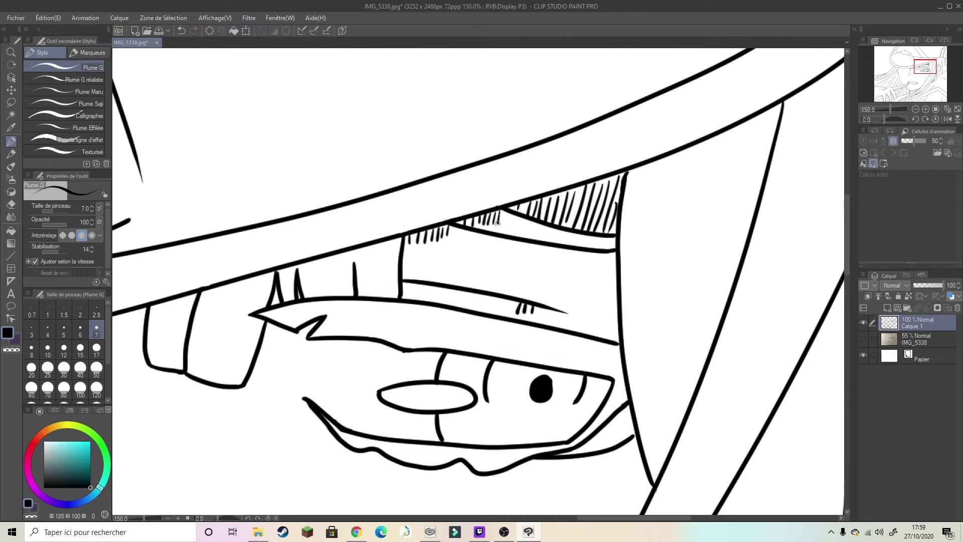
scroll(497, 222, "down", 1)
scroll(542, 286, "up", 1)
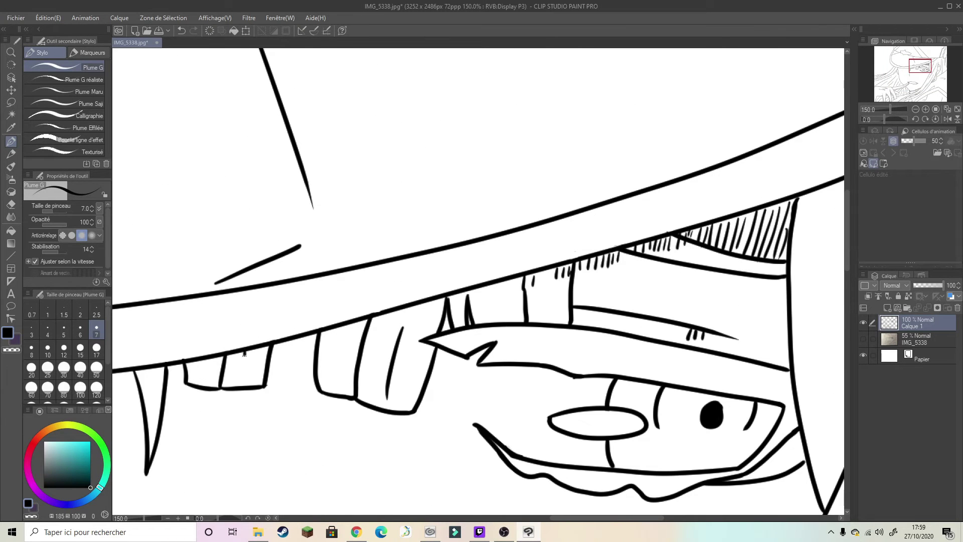
scroll(514, 283, "down", 2)
scroll(424, 244, "down", 1)
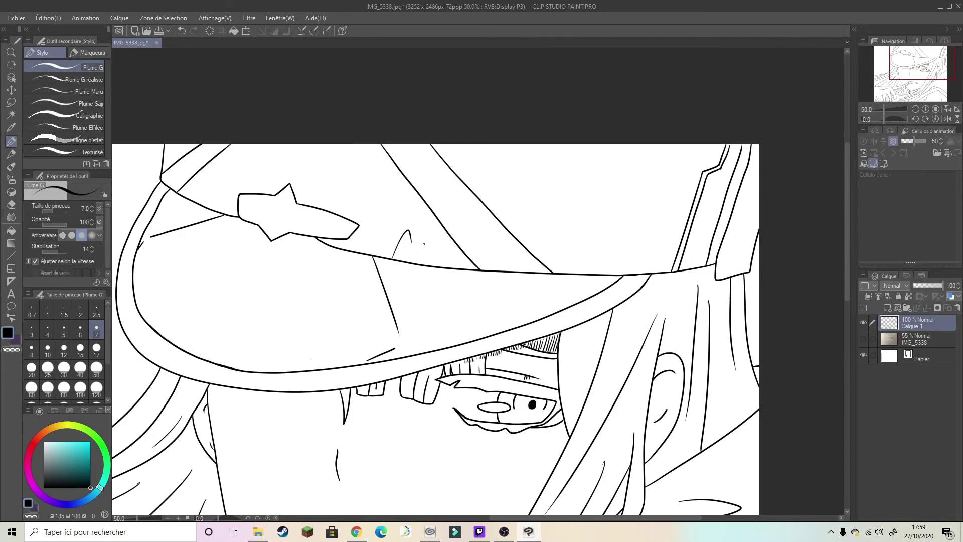
scroll(576, 321, "up", 2)
scroll(594, 320, "up", 1)
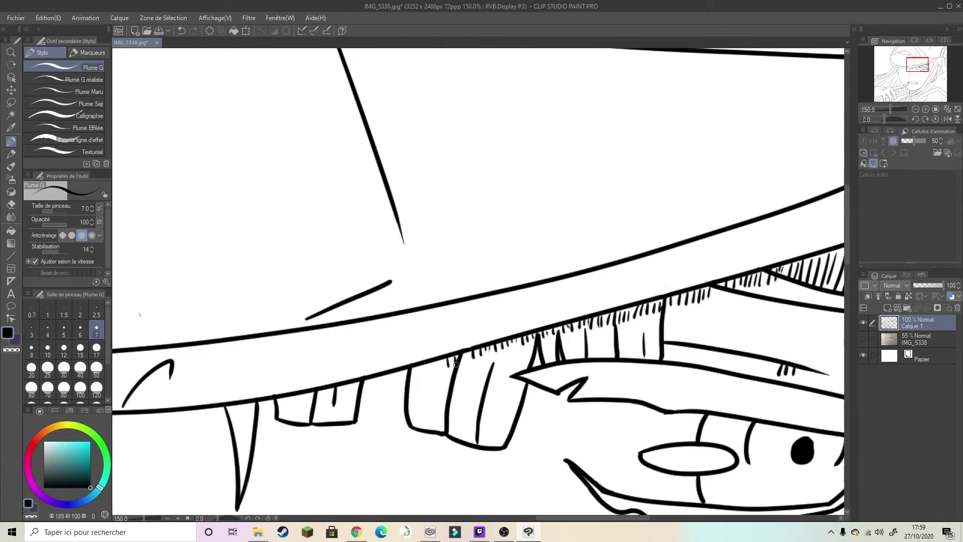
scroll(431, 373, "down", 3)
scroll(576, 430, "up", 1)
scroll(576, 430, "up", 1)
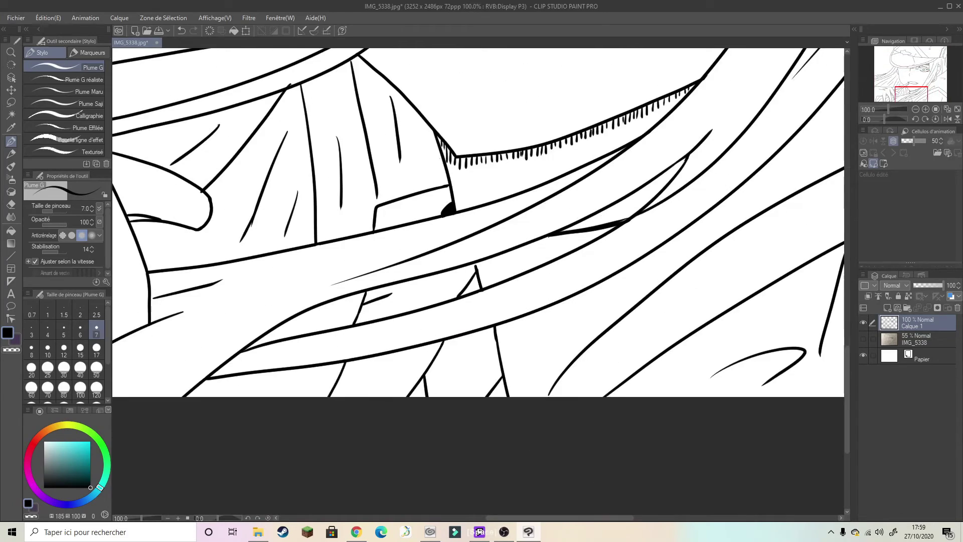
- Zoom and pan along the hat brim and star to find the fang area
scroll(299, 325, "down", 2)
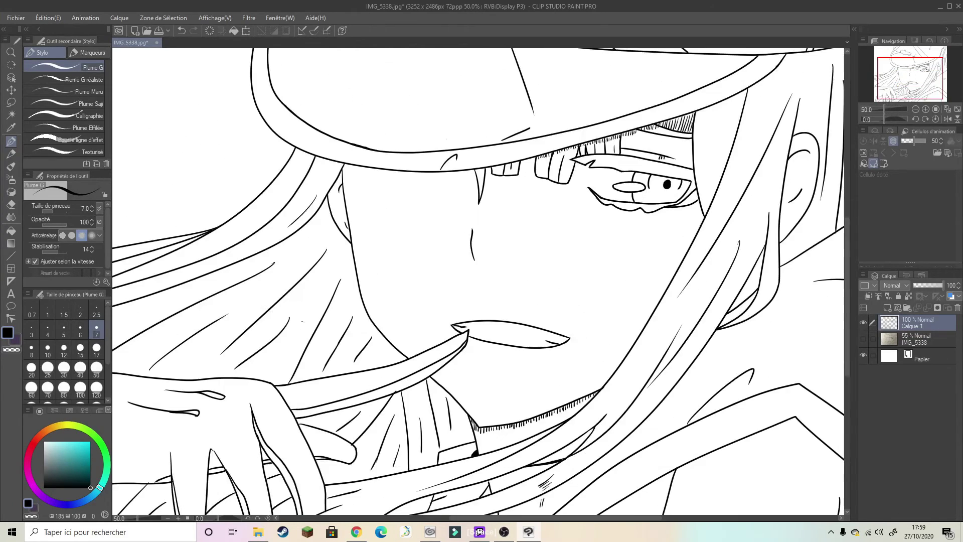
scroll(347, 425, "down", 2)
scroll(346, 425, "up", 2)
scroll(347, 425, "down", 2)
scroll(347, 426, "up", 1)
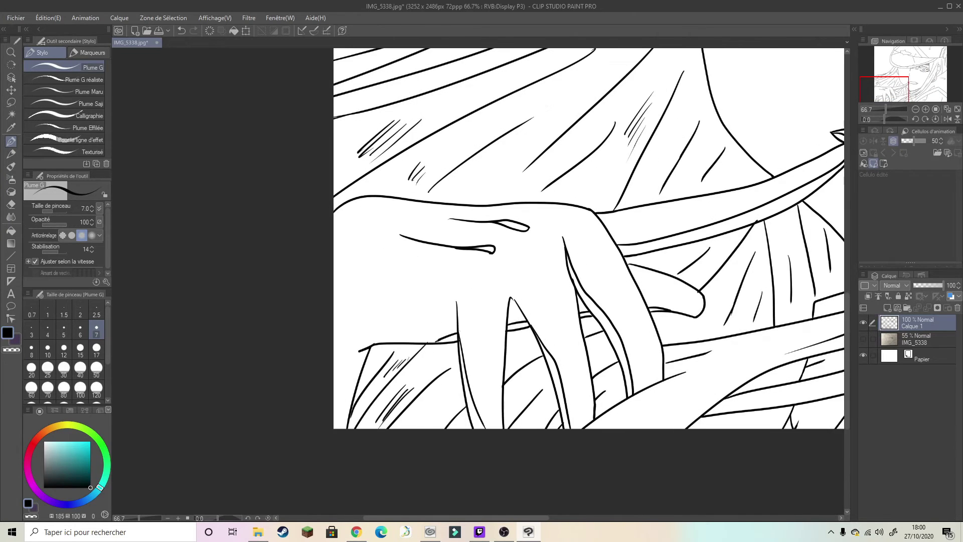
scroll(502, 353, "up", 2)
scroll(502, 353, "up", 4)
scroll(556, 359, "down", 4)
left_click_drag(556, 201, 557, 401)
scroll(563, 200, "up", 2)
left_click_drag(752, 201, 563, 153)
scroll(563, 153, "down", 1)
scroll(702, 250, "down", 3)
scroll(551, 226, "up", 5)
scroll(478, 186, "up", 3)
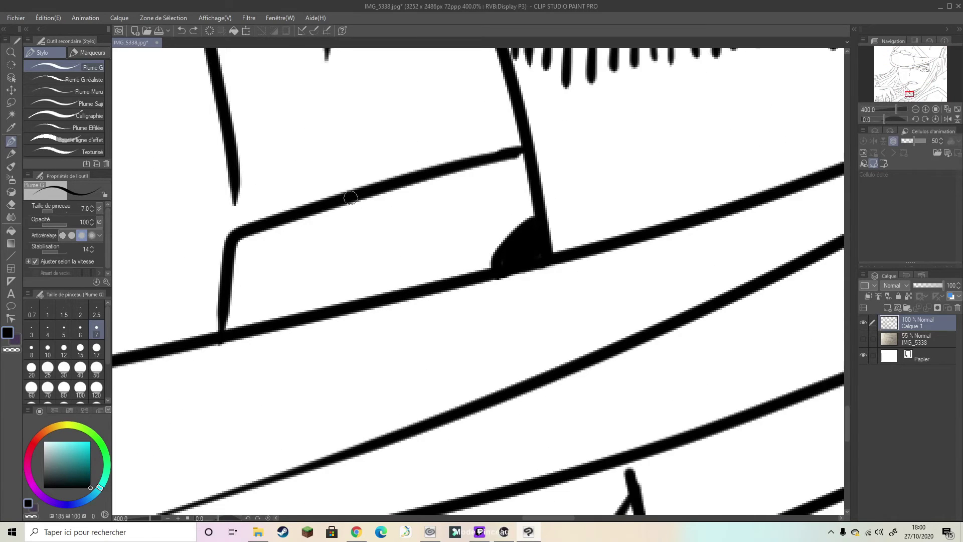
scroll(350, 197, "down", 4)
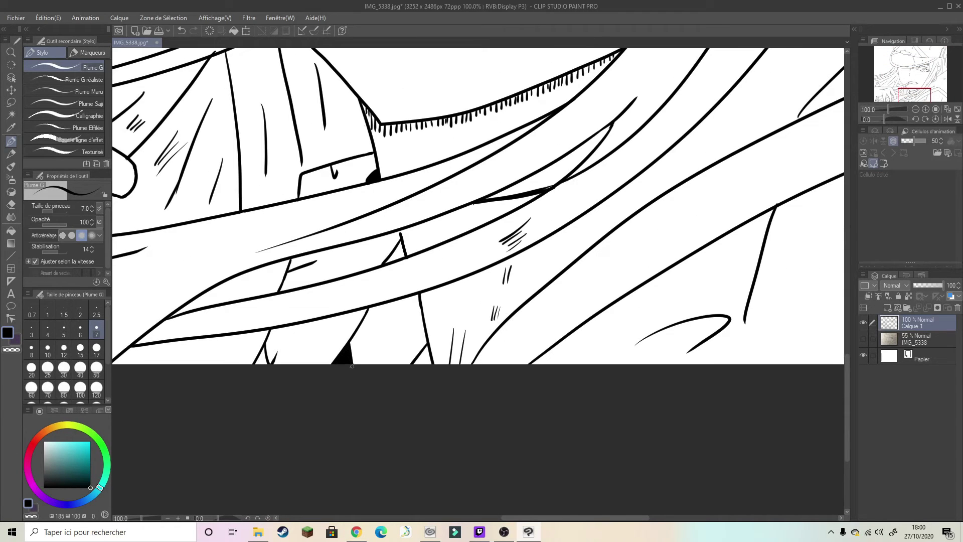
- Pan over the face, ear and lower drawing, then back to the hat and eyes
mouse_move(430, 359)
left_mouse_down()
mouse_move(456, 237)
mouse_move(448, 255)
left_mouse_up()
scroll(436, 258, "up", 5)
scroll(436, 259, "down", 5)
scroll(211, 269, "up", 1)
scroll(211, 268, "down", 1)
scroll(301, 326, "down", 1)
scroll(326, 357, "down", 2)
scroll(326, 357, "up", 2)
scroll(326, 357, "up", 2)
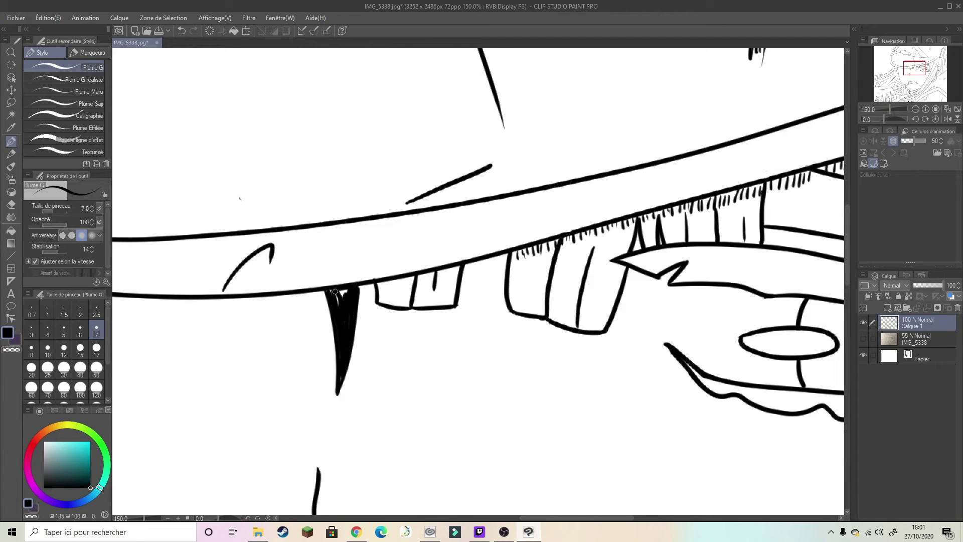
scroll(506, 301, "down", 5)
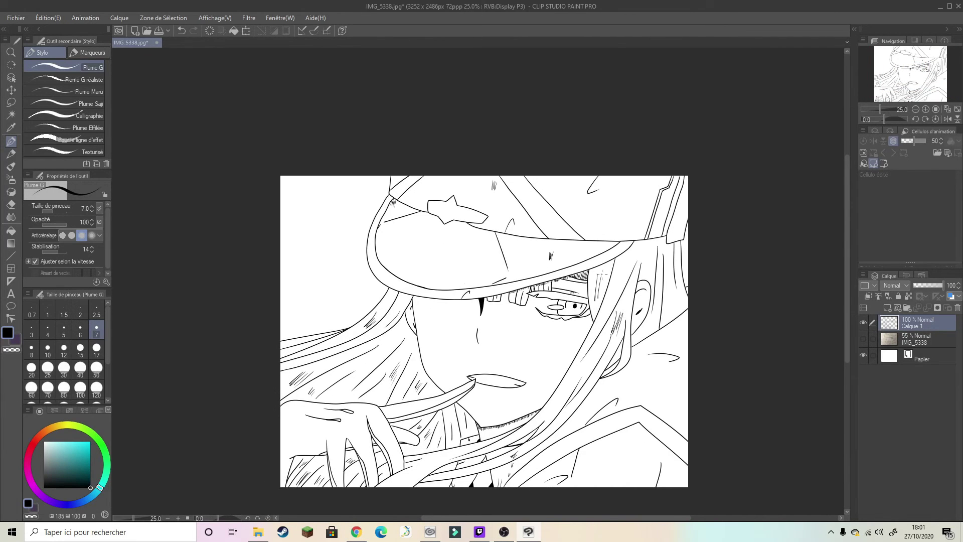
scroll(369, 395, "up", 3)
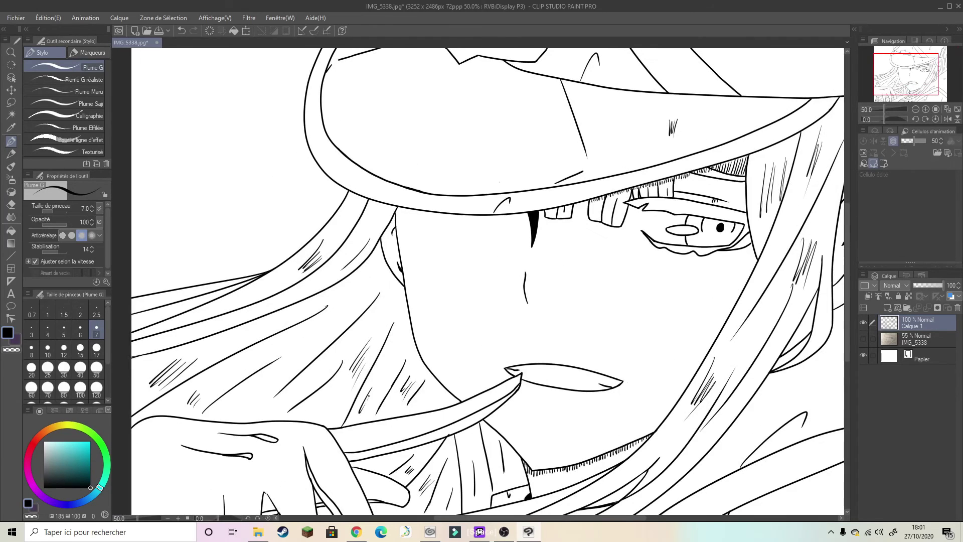
left_click_drag(482, 376, 447, 201)
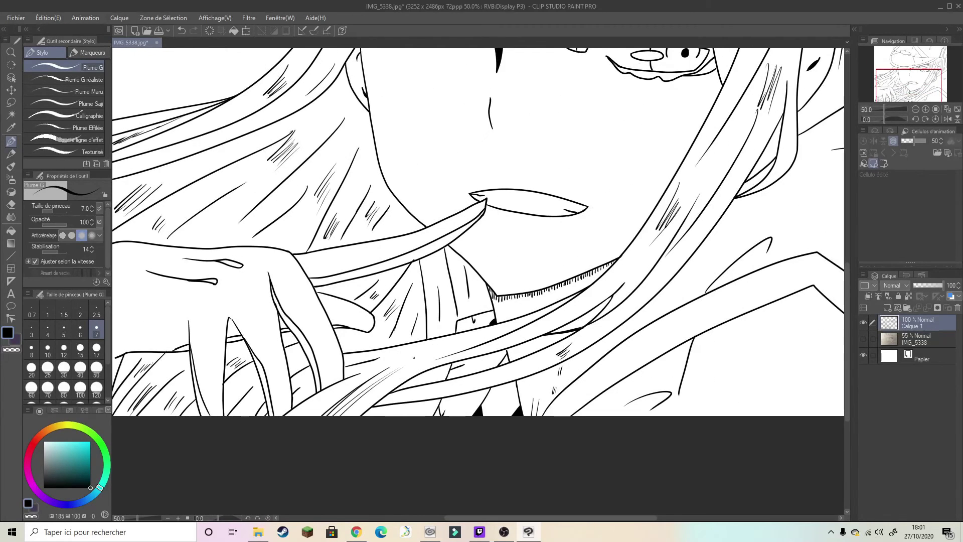
left_click_drag(413, 357, 188, 477)
scroll(582, 320, "down", 3)
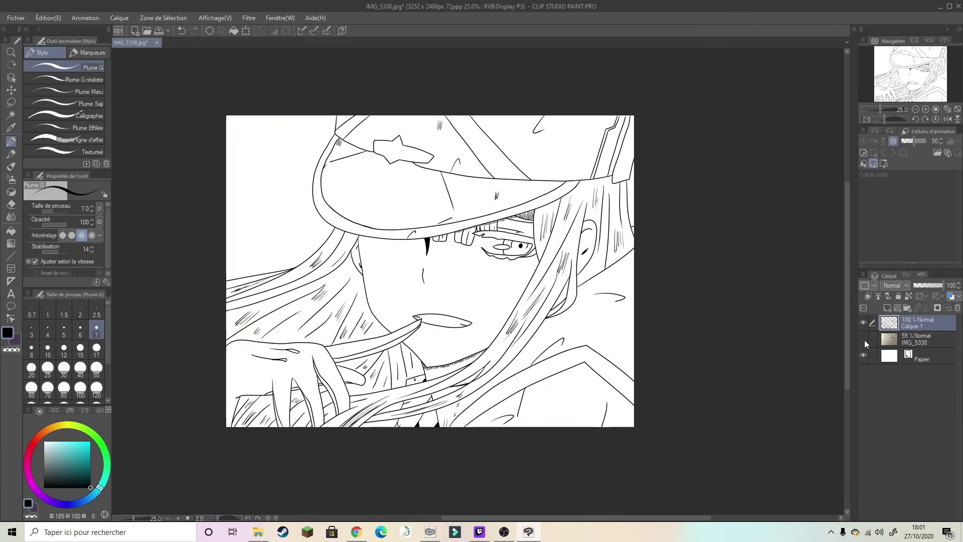
- Toggle the IMG_5338 reference photo on and off to compare it with the line art
left_click(864, 339)
double_click(866, 336)
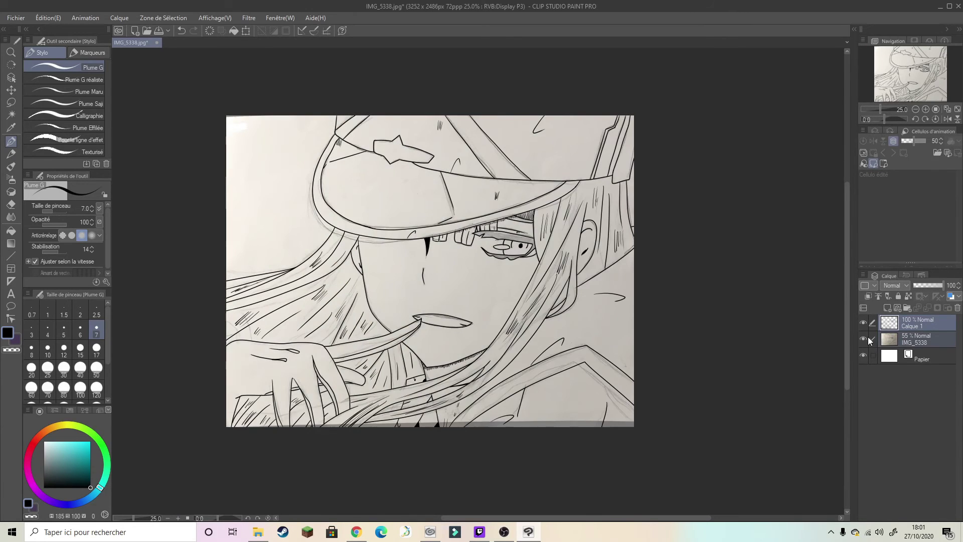
left_click(864, 338)
scroll(635, 374, "up", 5)
scroll(636, 374, "down", 5)
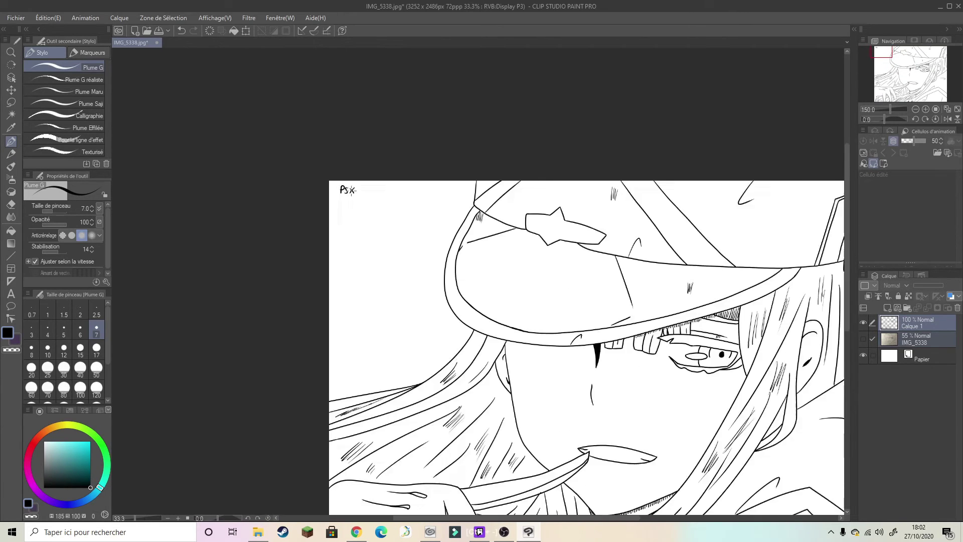
left_click_drag(351, 189, 133, 74)
- Fill the top-left background around the hat with solid black
key("g")
scroll(521, 251, "down", 3)
scroll(521, 251, "up", 3)
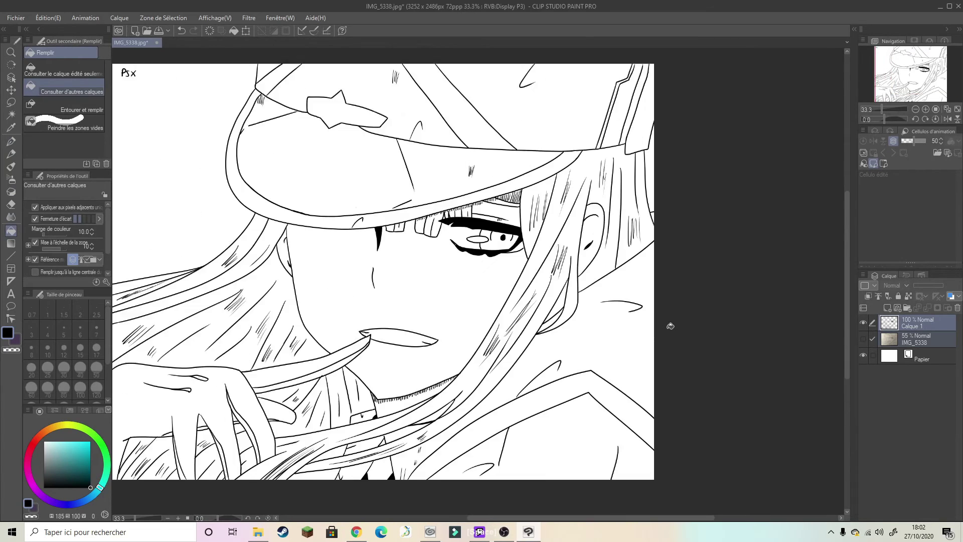
scroll(670, 326, "down", 1)
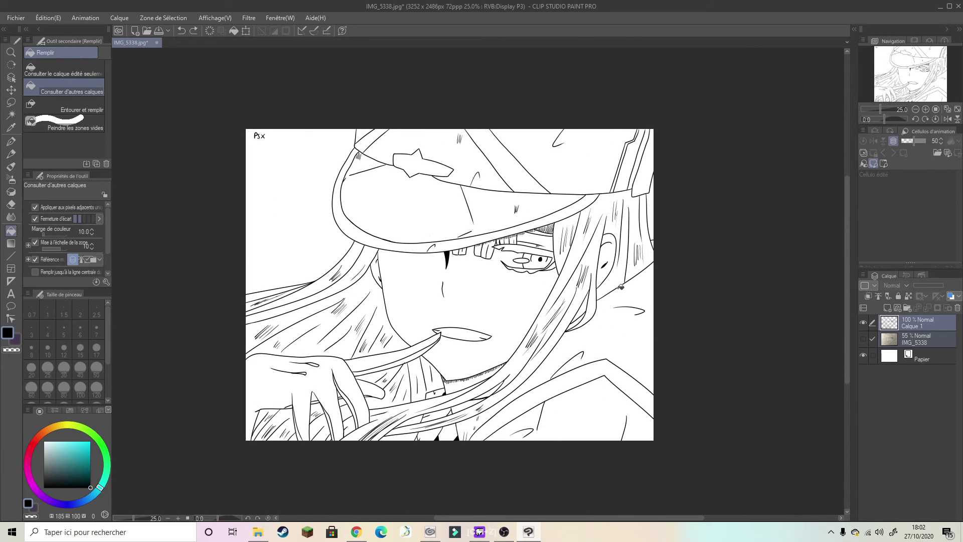
scroll(621, 287, "up", 1)
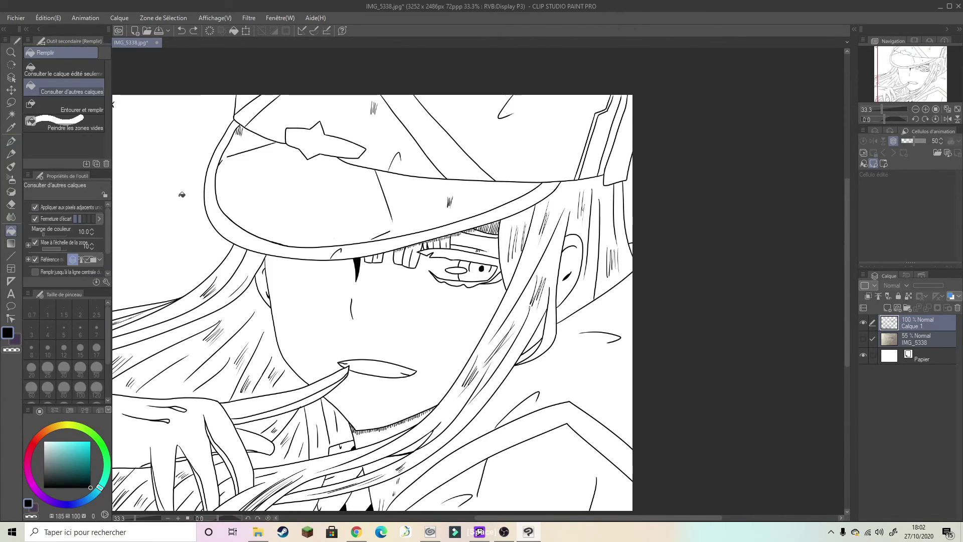
left_click(150, 125)
scroll(577, 210, "down", 1)
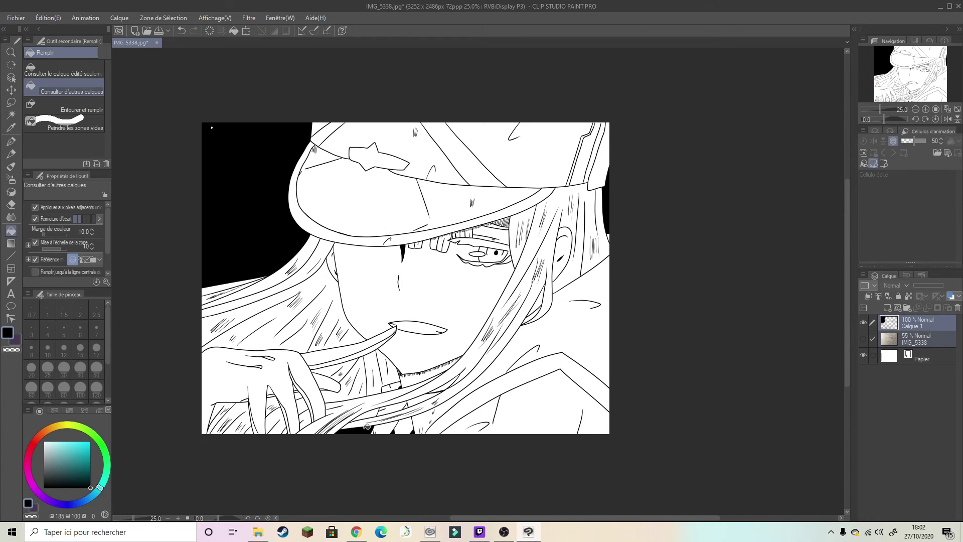
scroll(376, 408, "up", 1)
scroll(376, 407, "up", 2)
scroll(374, 418, "up", 1)
- Fill a small triangular background gap with black
key("p")
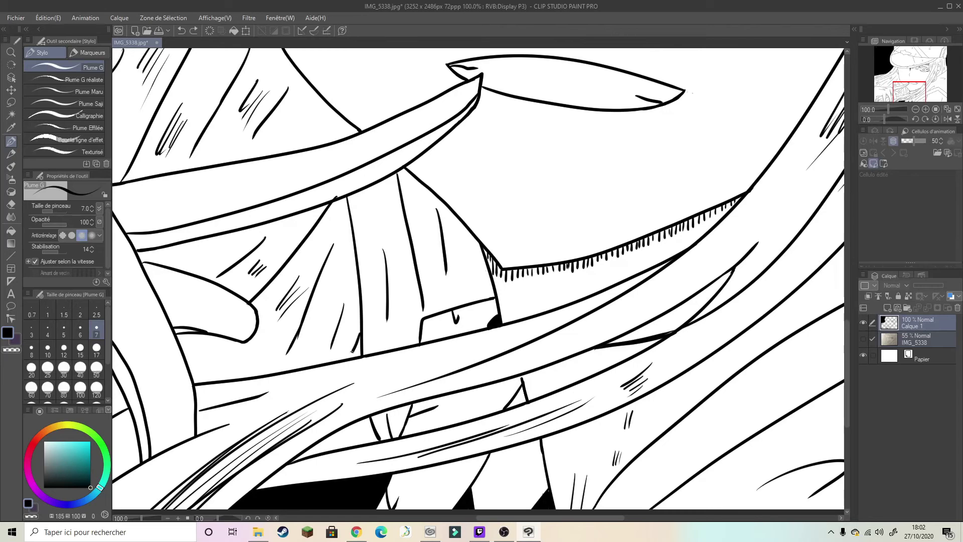
key("g")
scroll(365, 336, "down", 3)
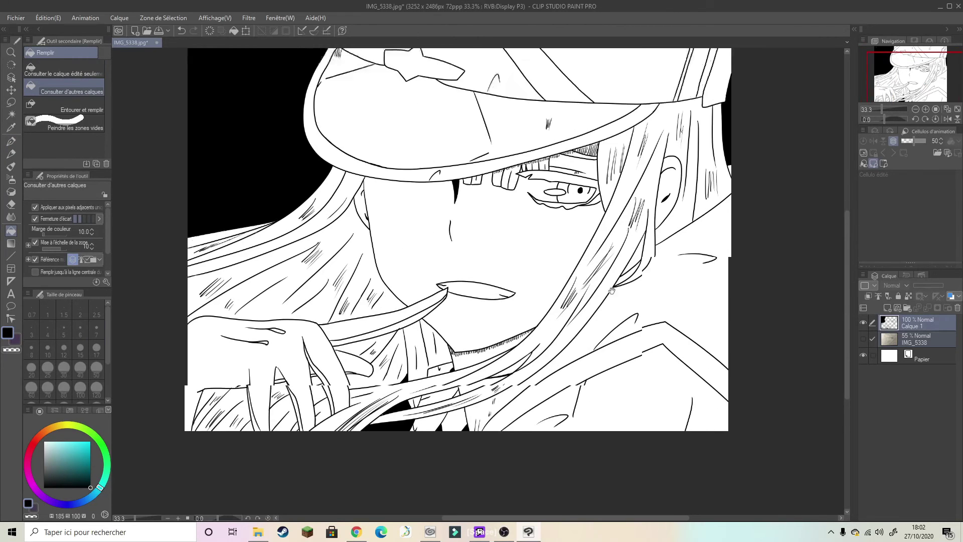
scroll(640, 262, "up", 3)
key("p")
scroll(336, 287, "up", 3)
scroll(336, 288, "down", 2)
key("g")
left_click(341, 274)
- Fill the wedge between the hair strands with black
scroll(341, 275, "up", 5)
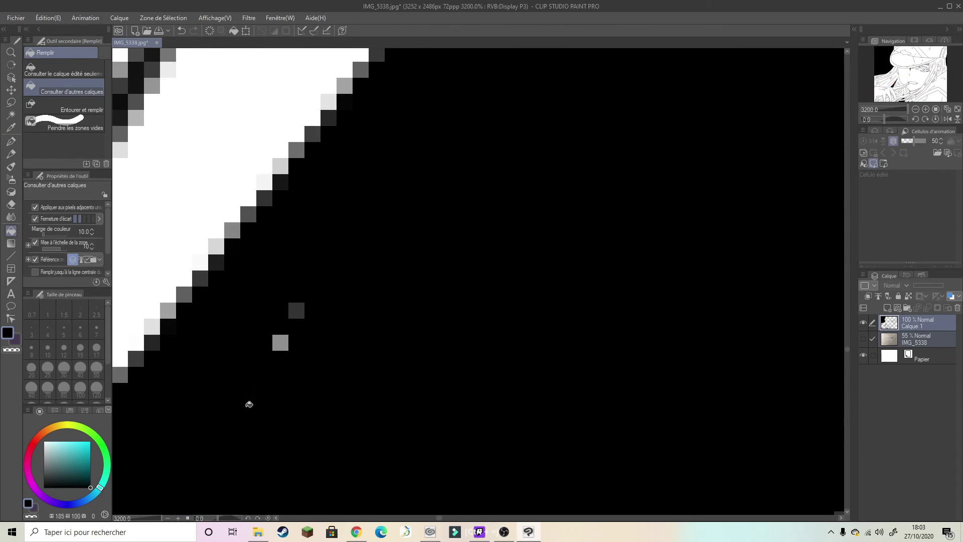
scroll(433, 336, "down", 5)
scroll(433, 336, "down", 5)
scroll(261, 379, "up", 4)
left_click(261, 378)
scroll(260, 379, "up", 2)
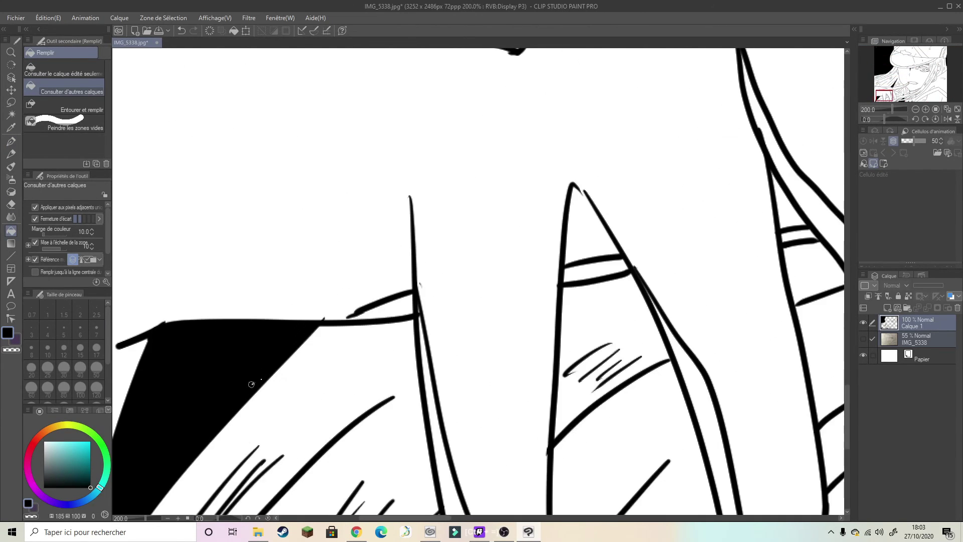
key("p")
- Pan the view from the hair close-up over to the hat and face
left_click_drag(357, 312, 490, 258)
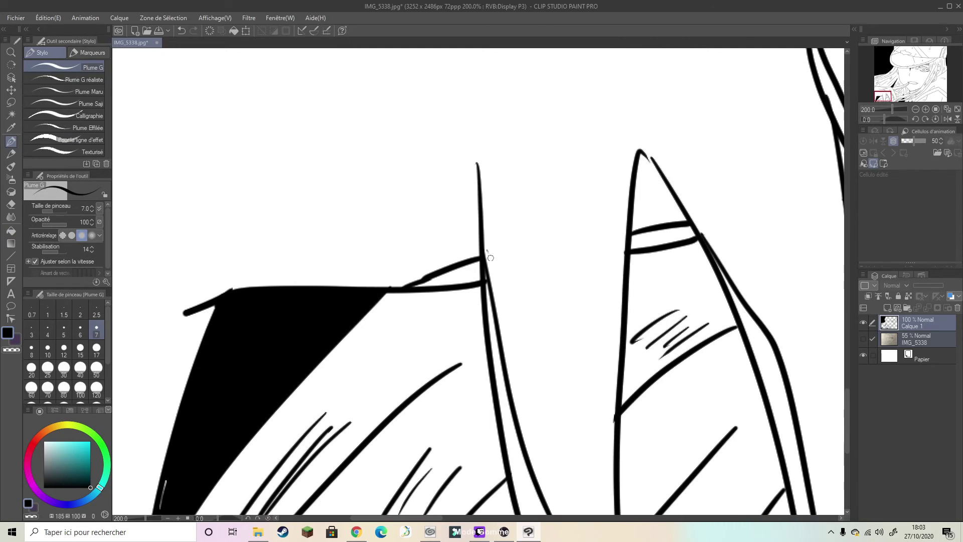
scroll(485, 282, "down", 5)
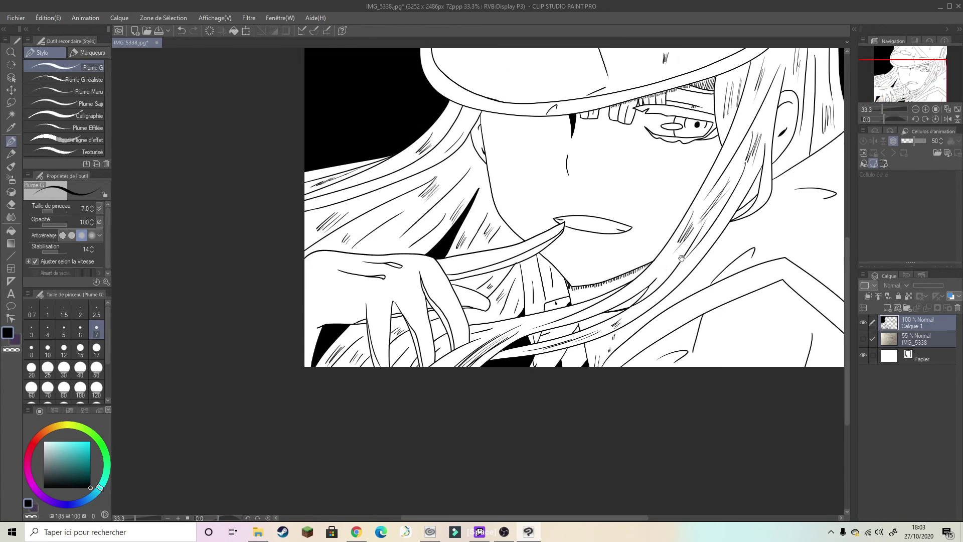
scroll(329, 334, "up", 5)
scroll(698, 318, "down", 2)
scroll(720, 329, "down", 3)
mouse_move(720, 329)
left_mouse_down()
mouse_move(592, 317)
mouse_move(614, 319)
left_mouse_up()
- Write a white PSX signature in the black top-left corner
scroll(593, 316, "up", 3)
scroll(593, 317, "down", 3)
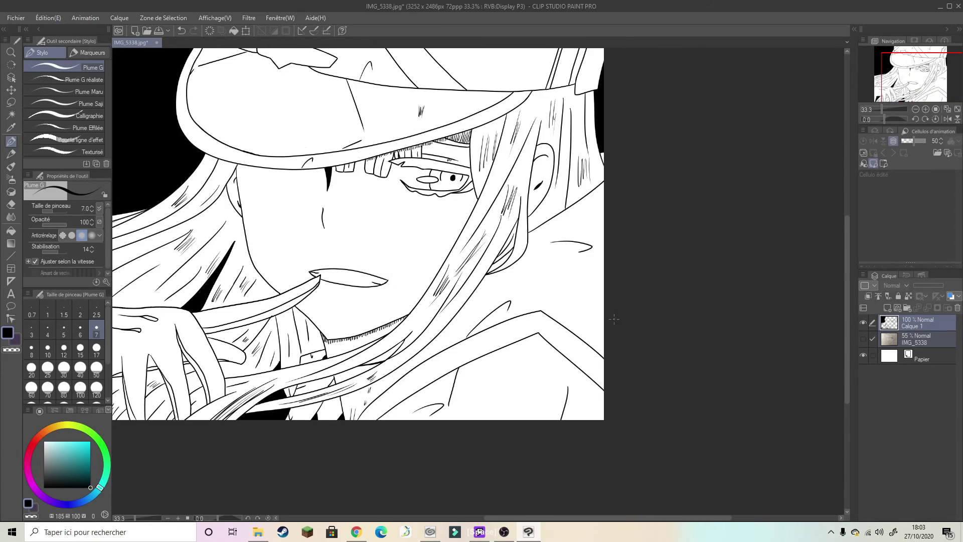
scroll(646, 323, "down", 3)
scroll(602, 337, "up", 2)
scroll(602, 337, "up", 3)
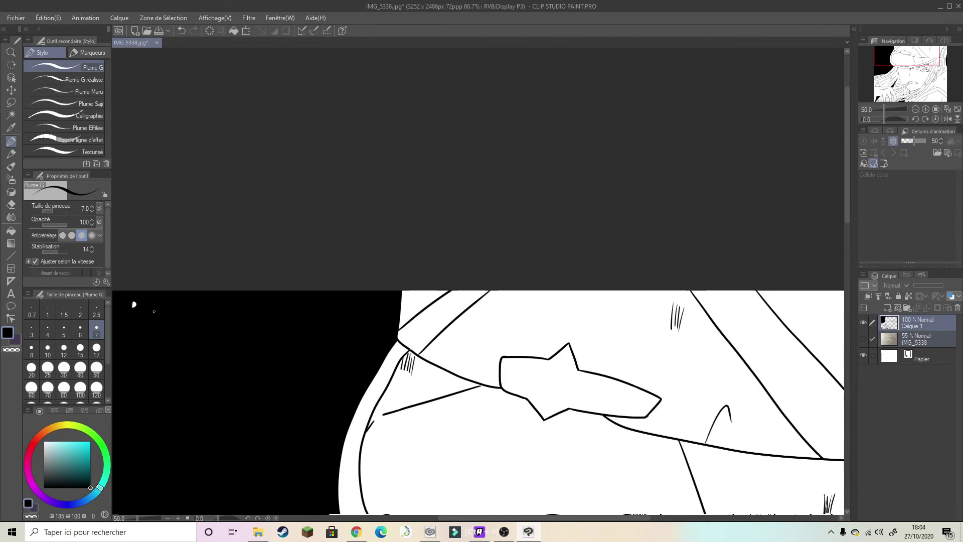
scroll(390, 381, "down", 2)
scroll(390, 382, "up", 2)
scroll(390, 381, "down", 1)
scroll(502, 371, "down", 1)
scroll(610, 357, "down", 1)
scroll(278, 131, "up", 3)
mouse_move(279, 148)
left_mouse_down()
mouse_move(278, 175)
mouse_move(298, 175)
left_mouse_up()
left_click_drag(309, 159, 319, 176)
scroll(584, 311, "down", 1)
scroll(584, 311, "down", 1)
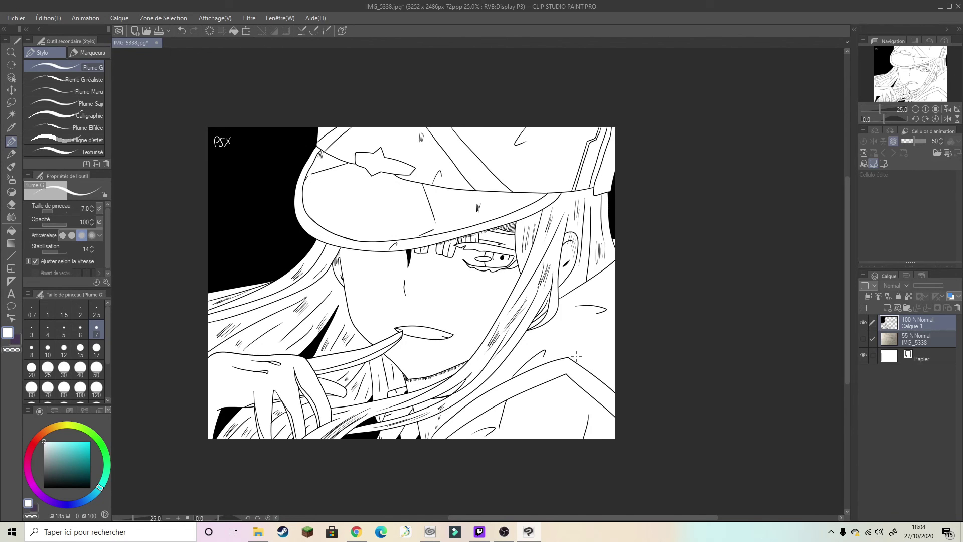
key("g")
scroll(496, 267, "up", 2)
scroll(621, 224, "down", 2)
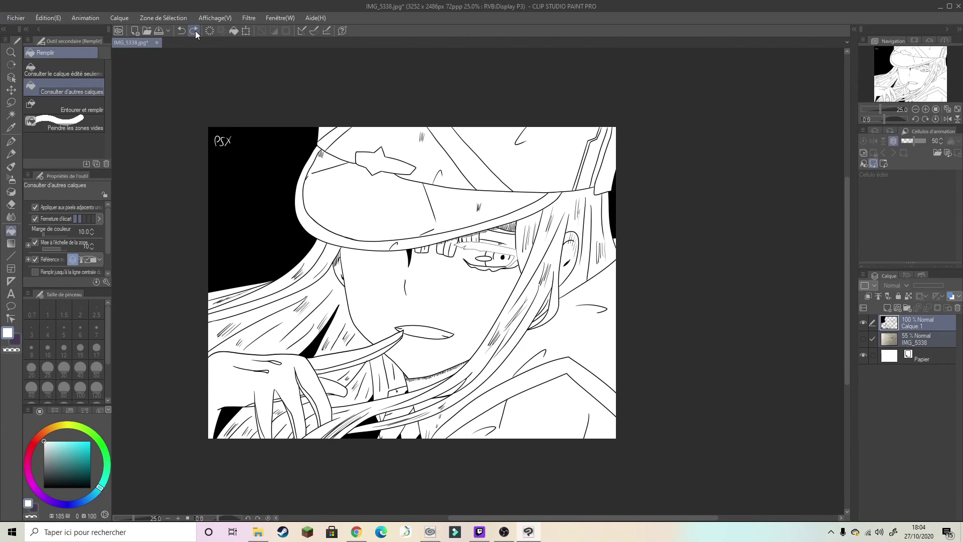
scroll(301, 401, "up", 2)
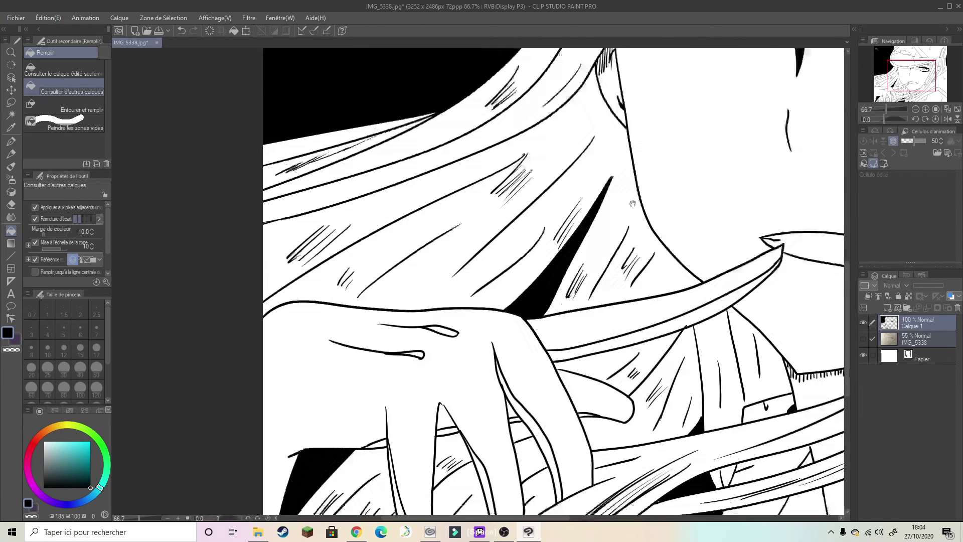
scroll(475, 347, "down", 1)
scroll(475, 347, "down", 1)
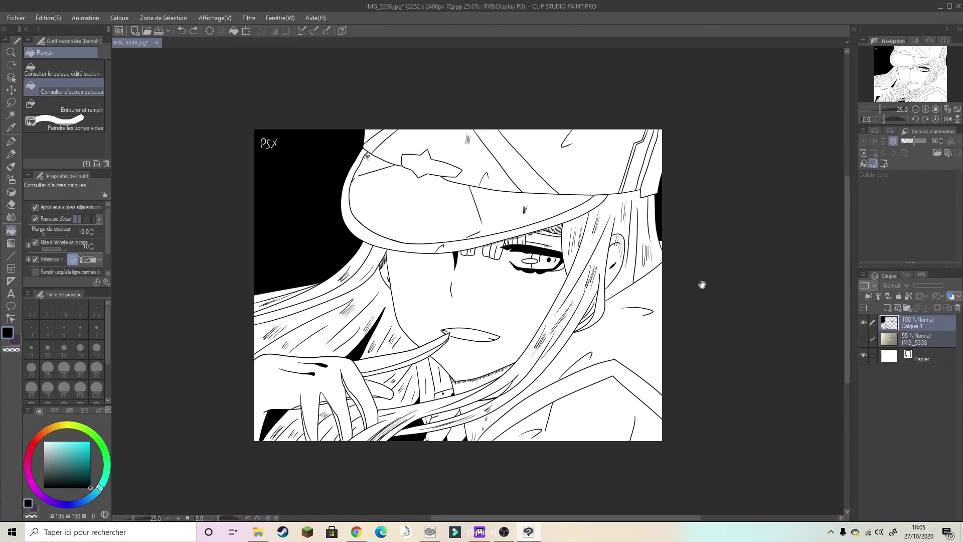